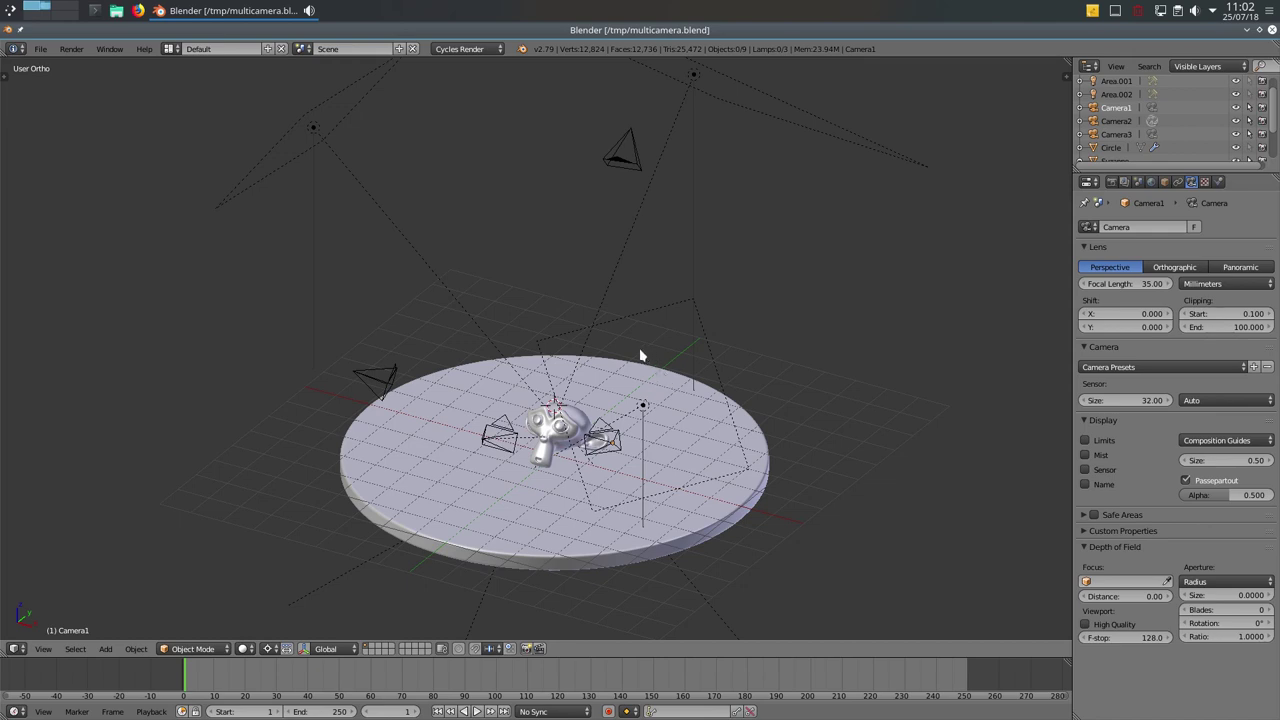
# - Pan and orbit the 3D view to adjust the framing of the scene
pyautogui.moveTo(531, 323); pyautogui.dragTo(556, 353, button='middle')
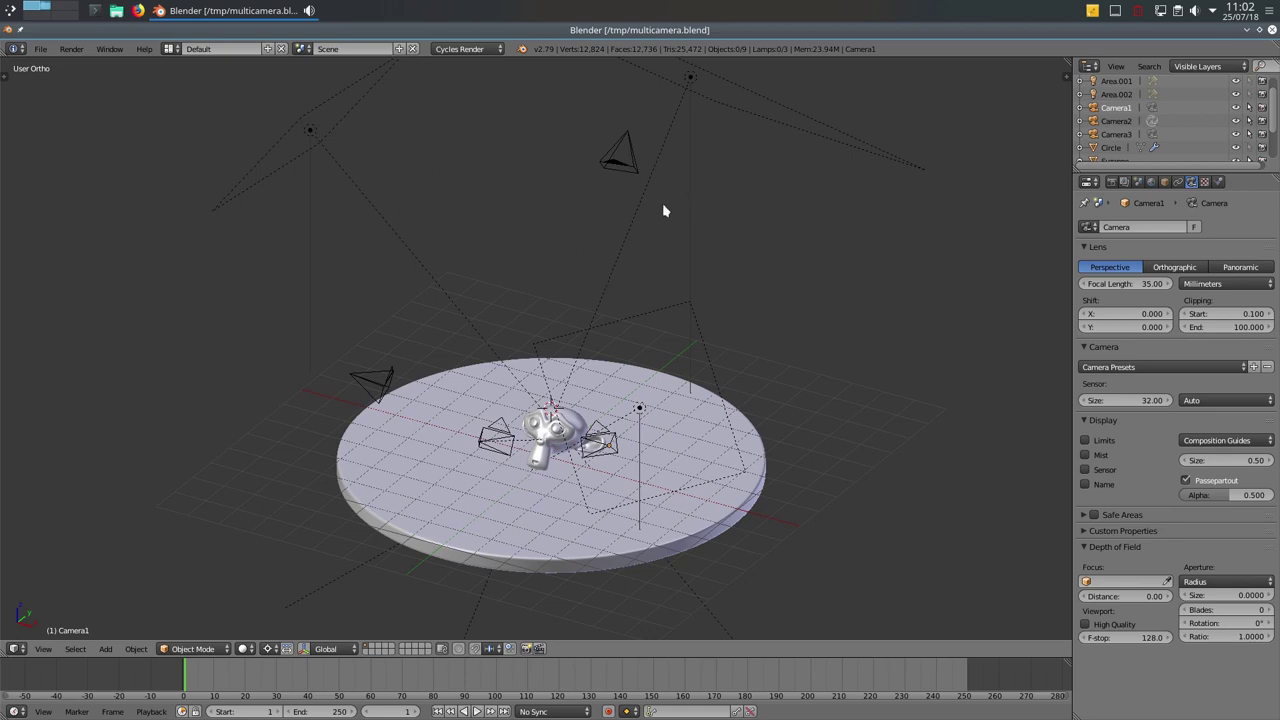
pyautogui.keyDown('shift'); pyautogui.moveTo(662, 210); pyautogui.dragTo(620, 220, button='middle'); pyautogui.keyUp('shift')
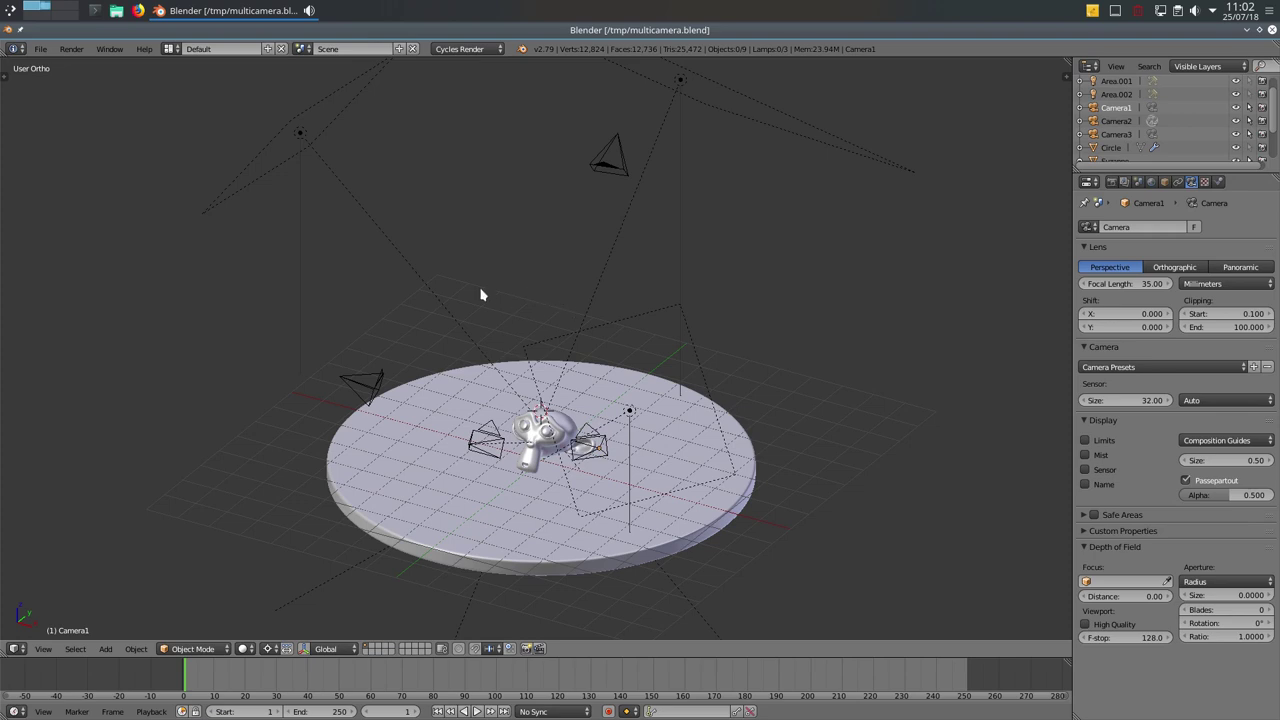
pyautogui.moveTo(480, 295); pyautogui.dragTo(350, 300, button='middle')
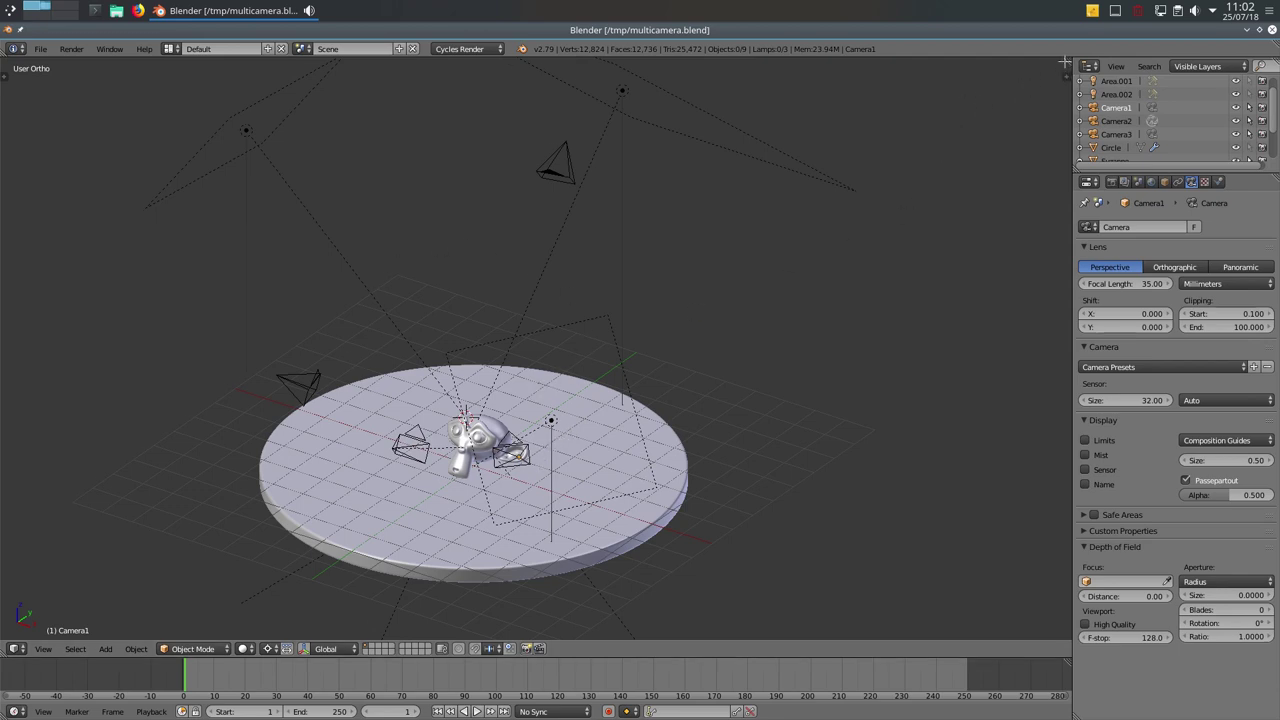
# - Split the viewport into a left view and two stacked right views, both looking through Camera1
pyautogui.moveTo(1065, 62); pyautogui.dragTo(502, 131)
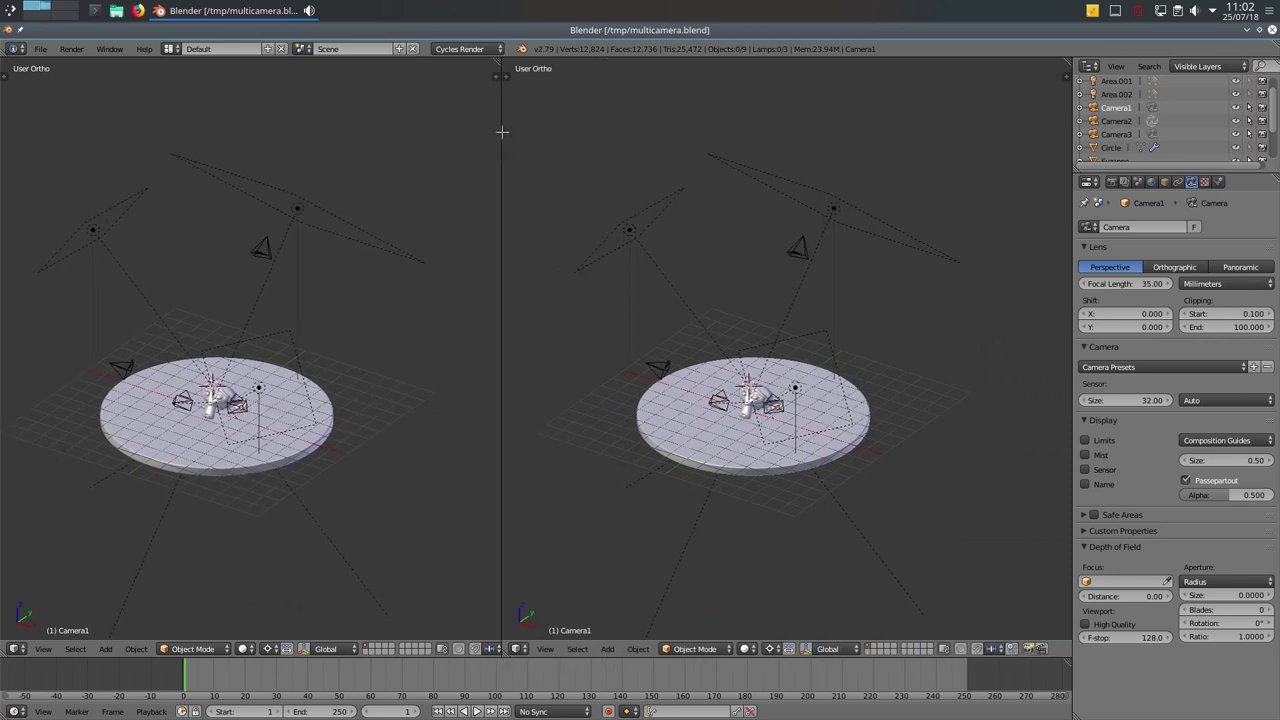
pyautogui.moveTo(1062, 68)
pyautogui.mouseDown()
pyautogui.moveTo(793, 356)
pyautogui.moveTo(793, 342)
pyautogui.mouseUp()
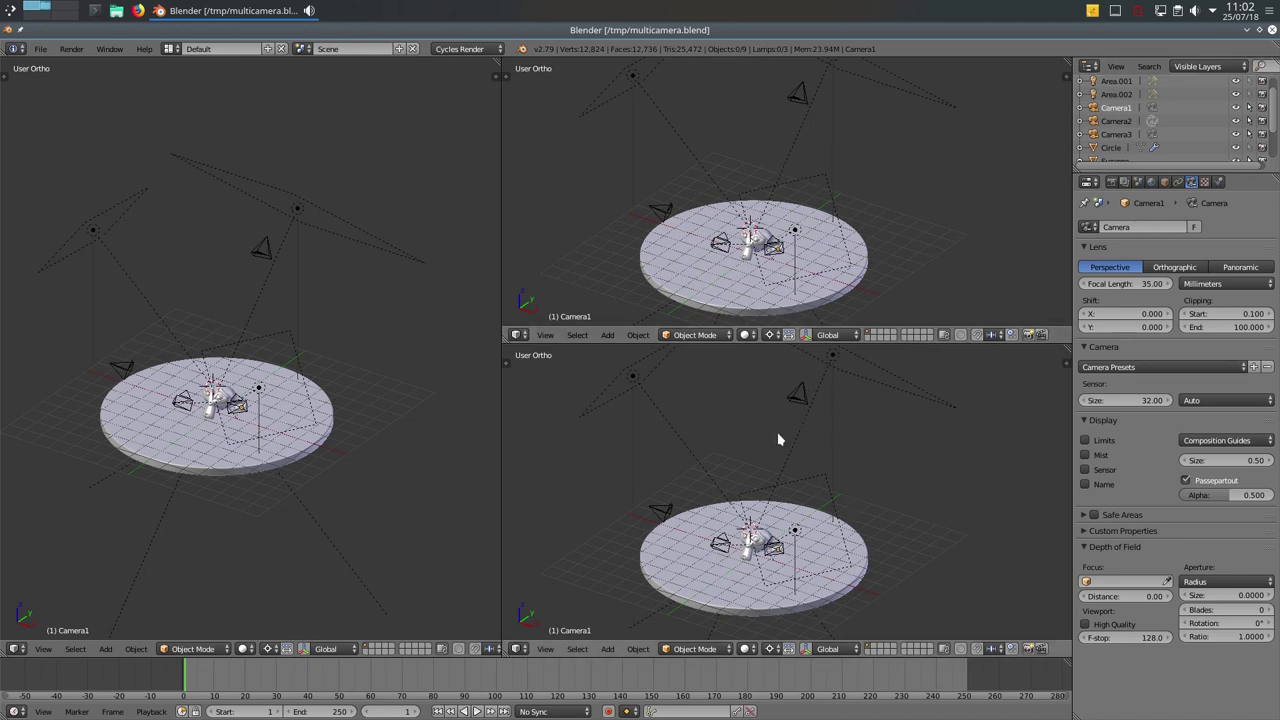
pyautogui.press('KP_0')
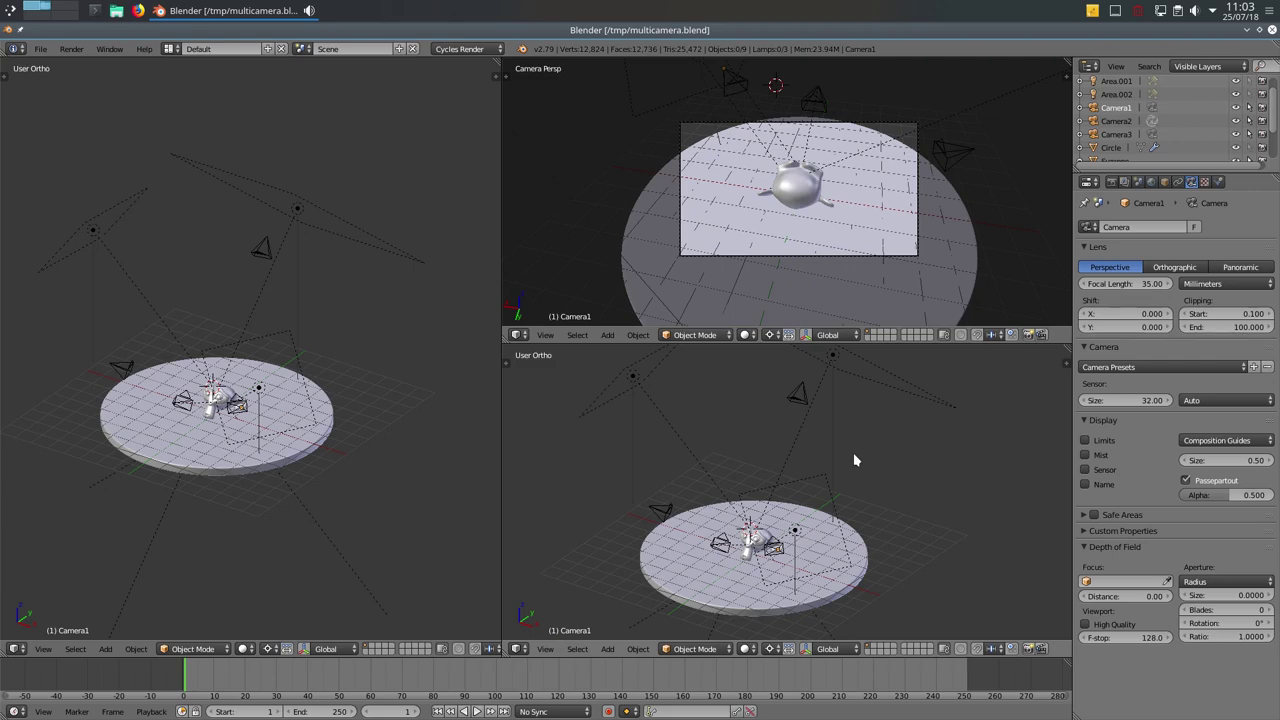
pyautogui.press('ctrl+alt+KP_0')
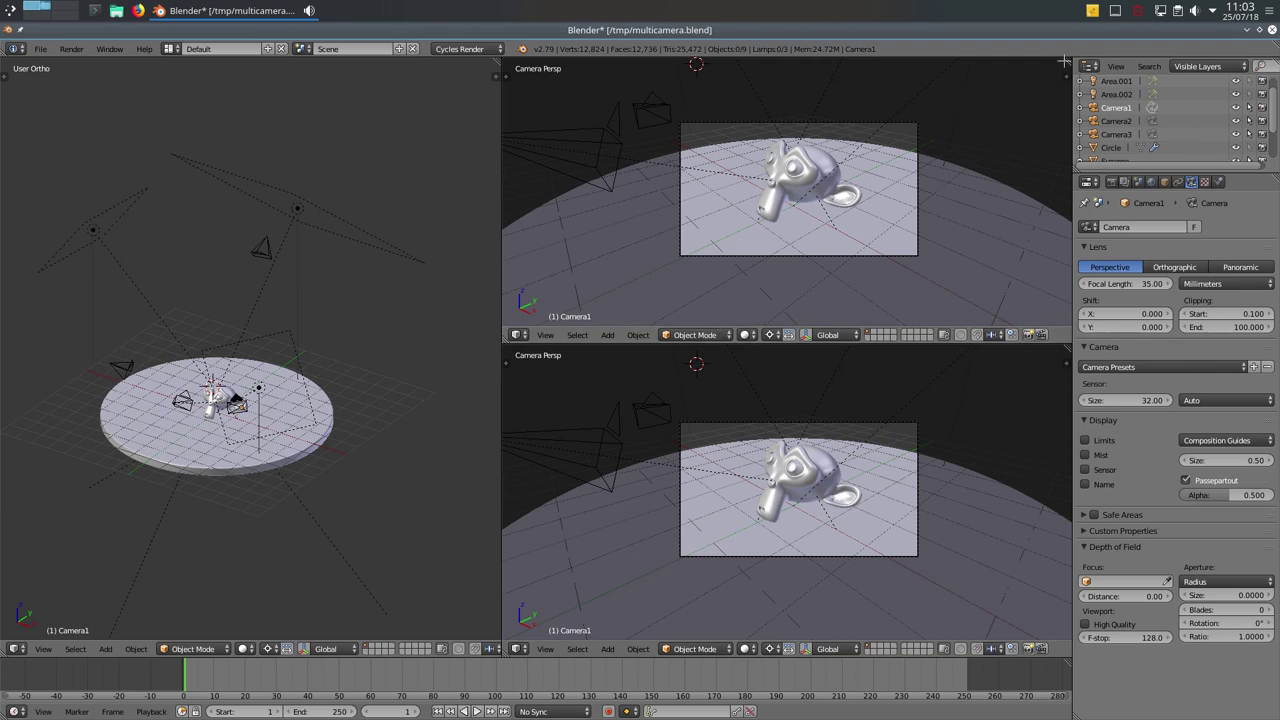
# - Split both camera views in two and resize the borders to even out the widths
pyautogui.moveTo(1066, 62); pyautogui.dragTo(802, 150)
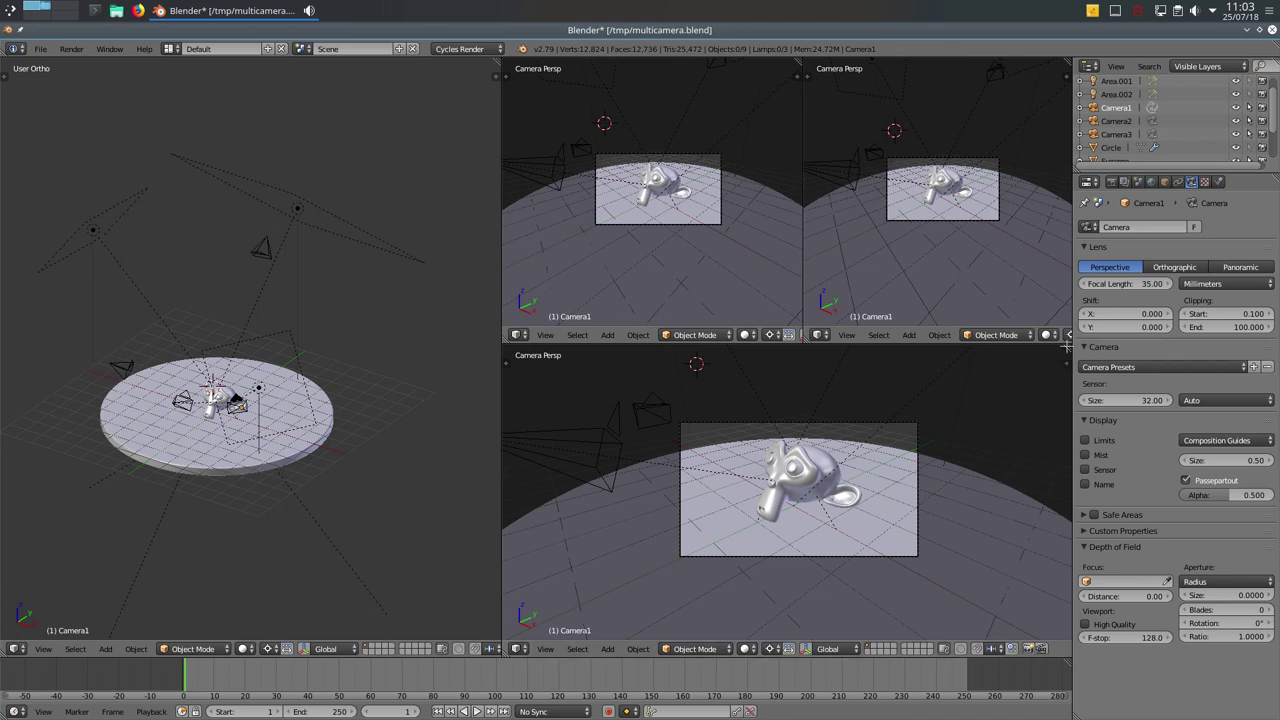
pyautogui.moveTo(1066, 350); pyautogui.dragTo(802, 363)
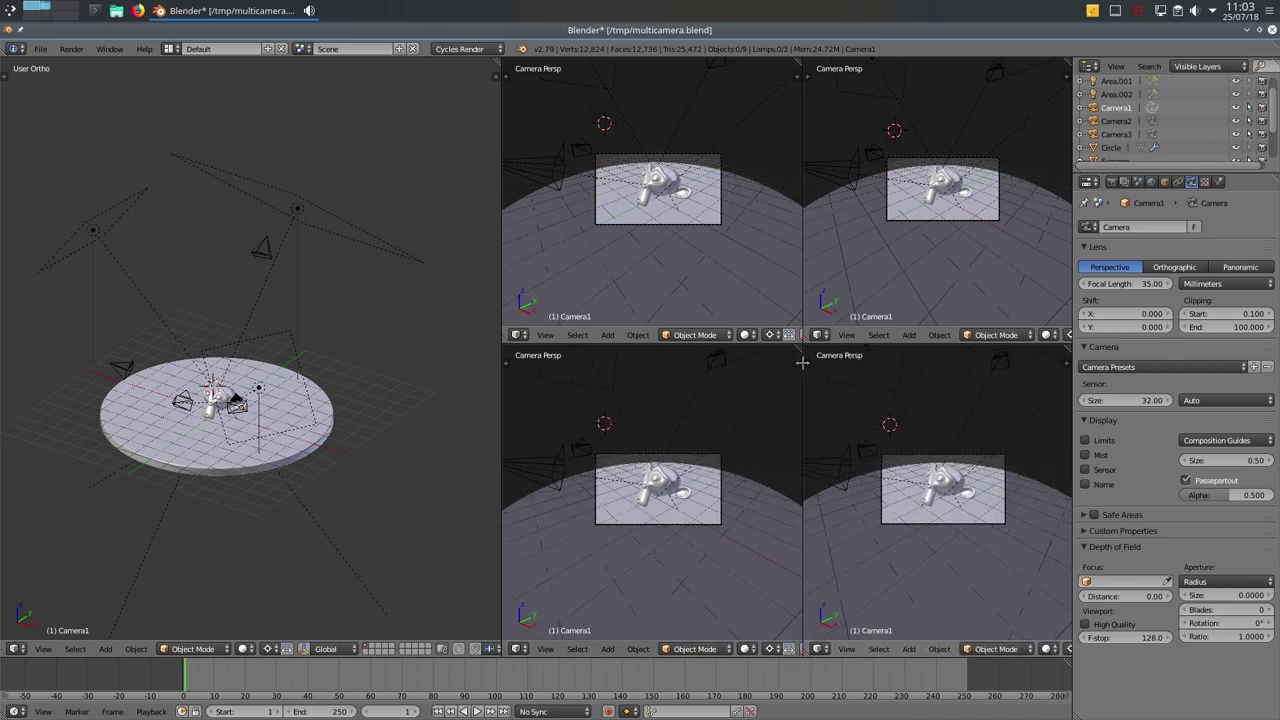
pyautogui.moveTo(501, 264); pyautogui.dragTo(427, 266)
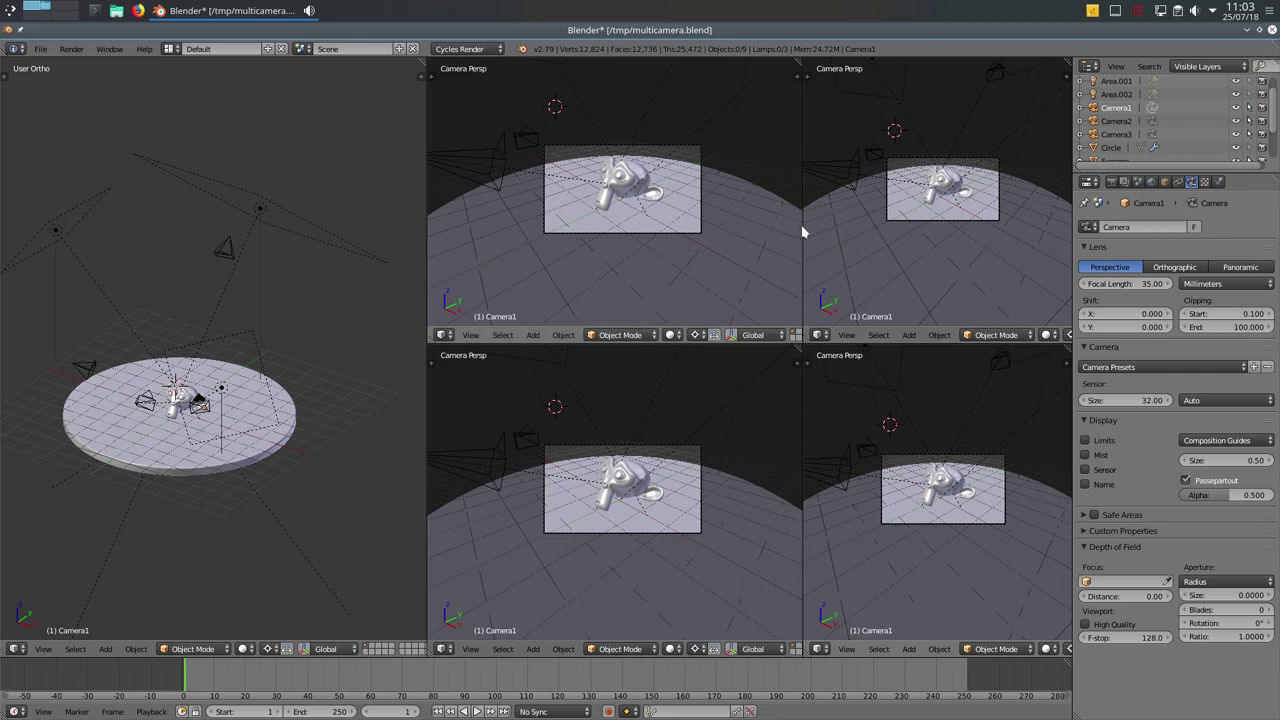
pyautogui.moveTo(802, 232); pyautogui.dragTo(757, 232)
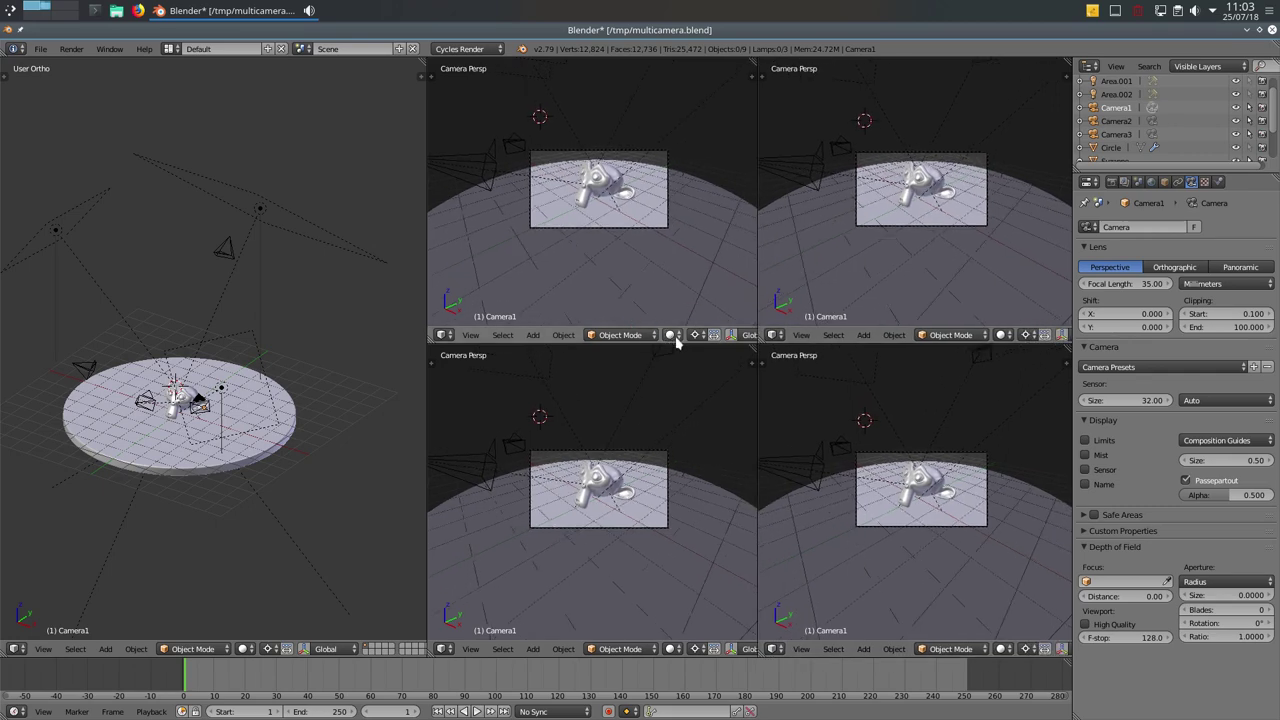
# - Take the top-right view out of camera view and zoom in close on Suzanne
pyautogui.scroll(-3, 677, 340)
pyautogui.scroll(-3, 650, 340)
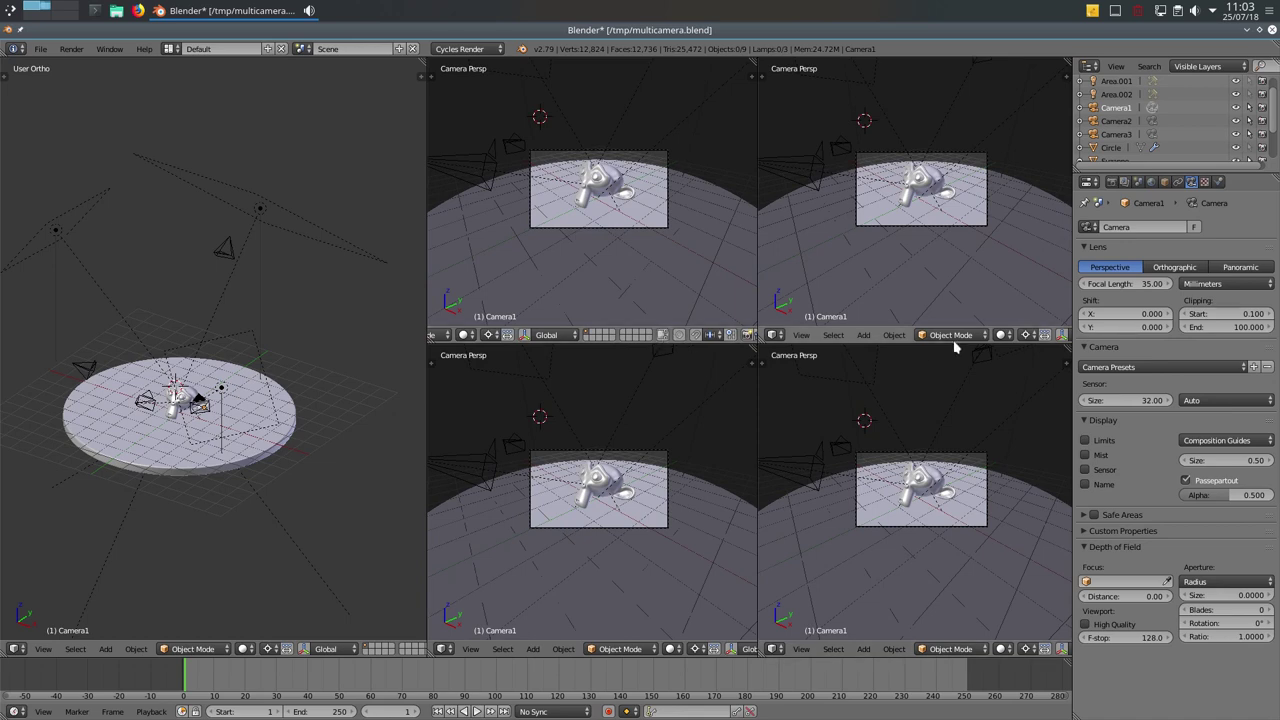
pyautogui.press('KP_5')
pyautogui.scroll(-3, 988, 337)
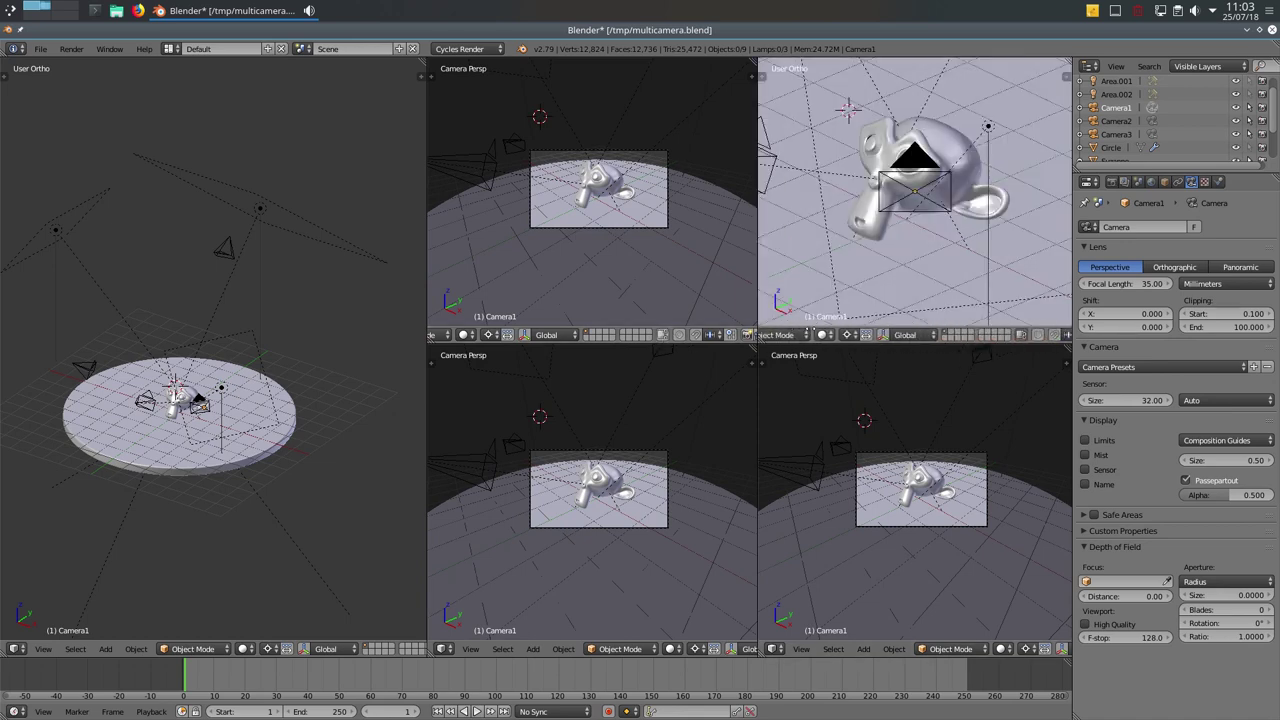
pyautogui.scroll(-3, 988, 337)
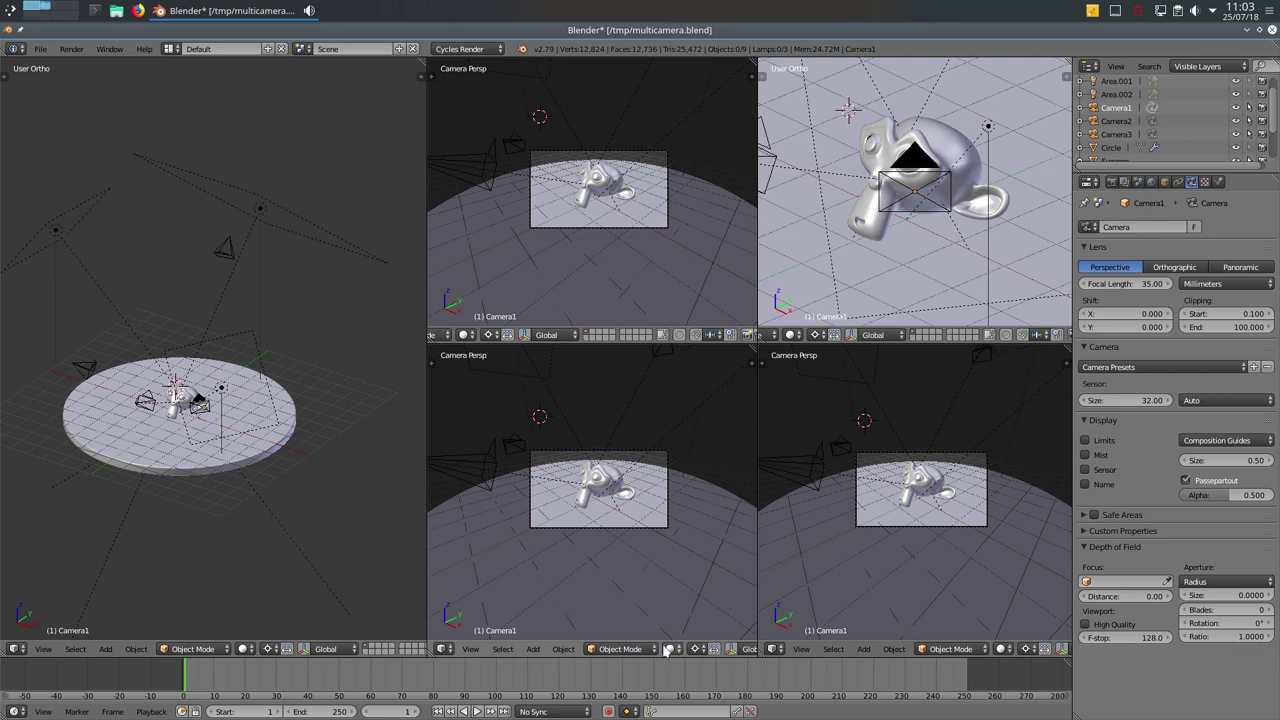
pyautogui.scroll(-3, 670, 652)
pyautogui.scroll(-3, 672, 655)
pyautogui.scroll(-3, 790, 652)
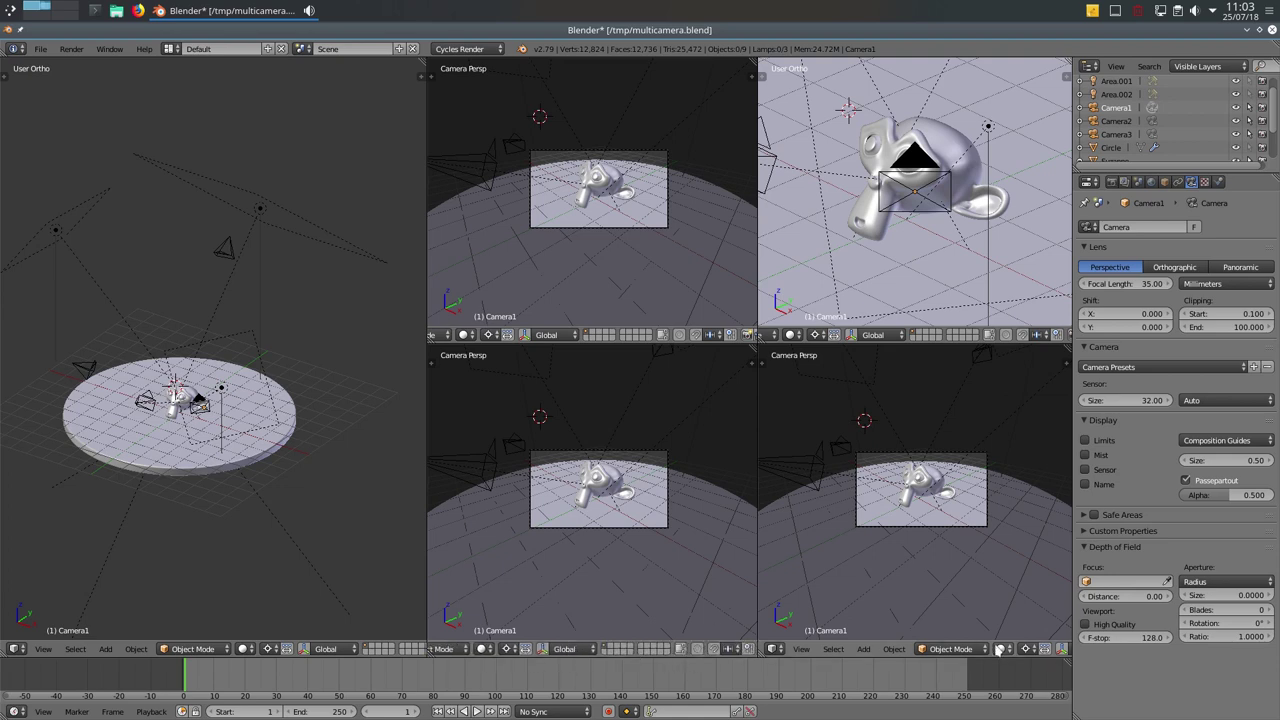
pyautogui.scroll(-3, 790, 652)
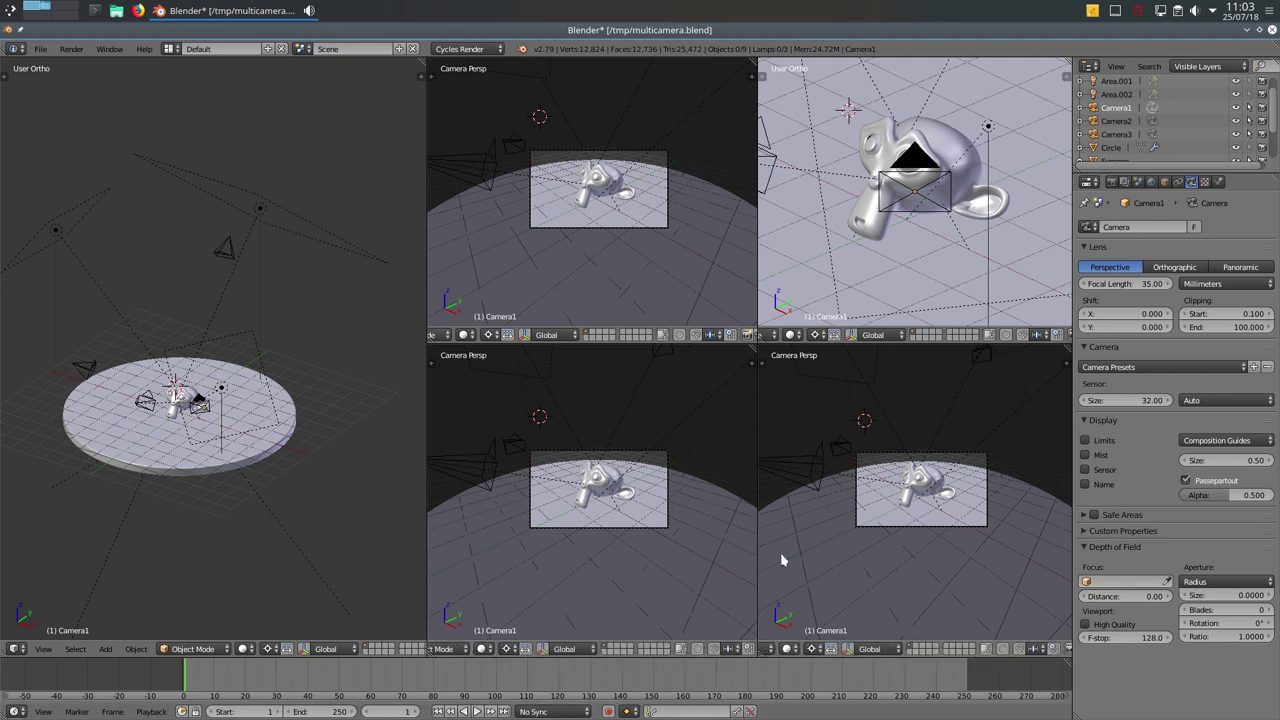
# - Set the four right views to look through Camera1, Camera2, Camera3 and Camera4, each frame fitted
pyautogui.click(1125, 107)
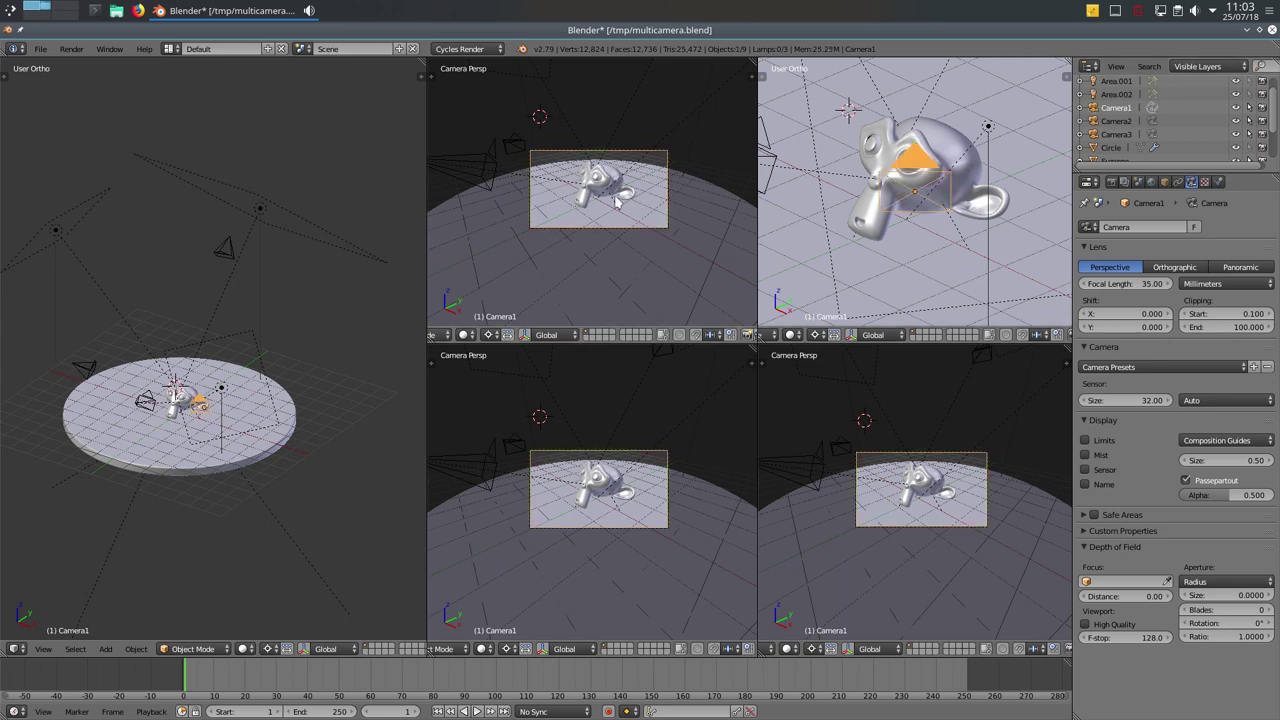
pyautogui.press('Home')
pyautogui.click(1116, 121)
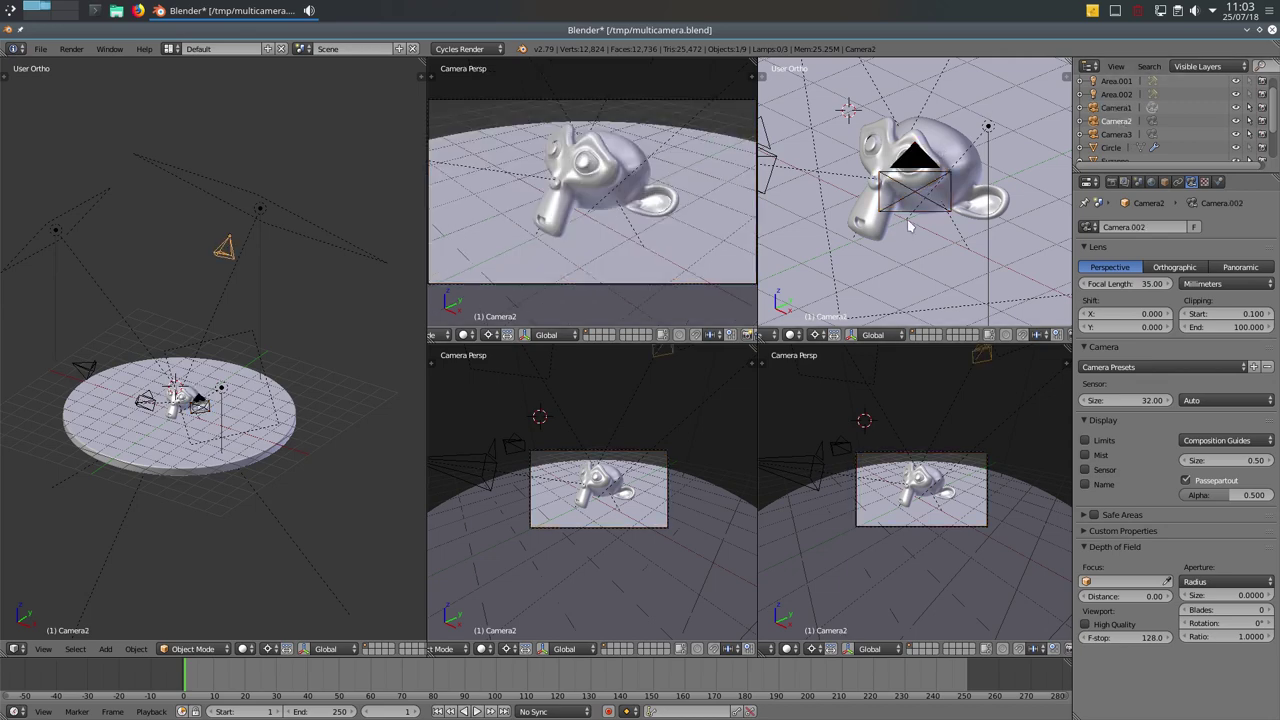
pyautogui.press('ctrl+KP_0')
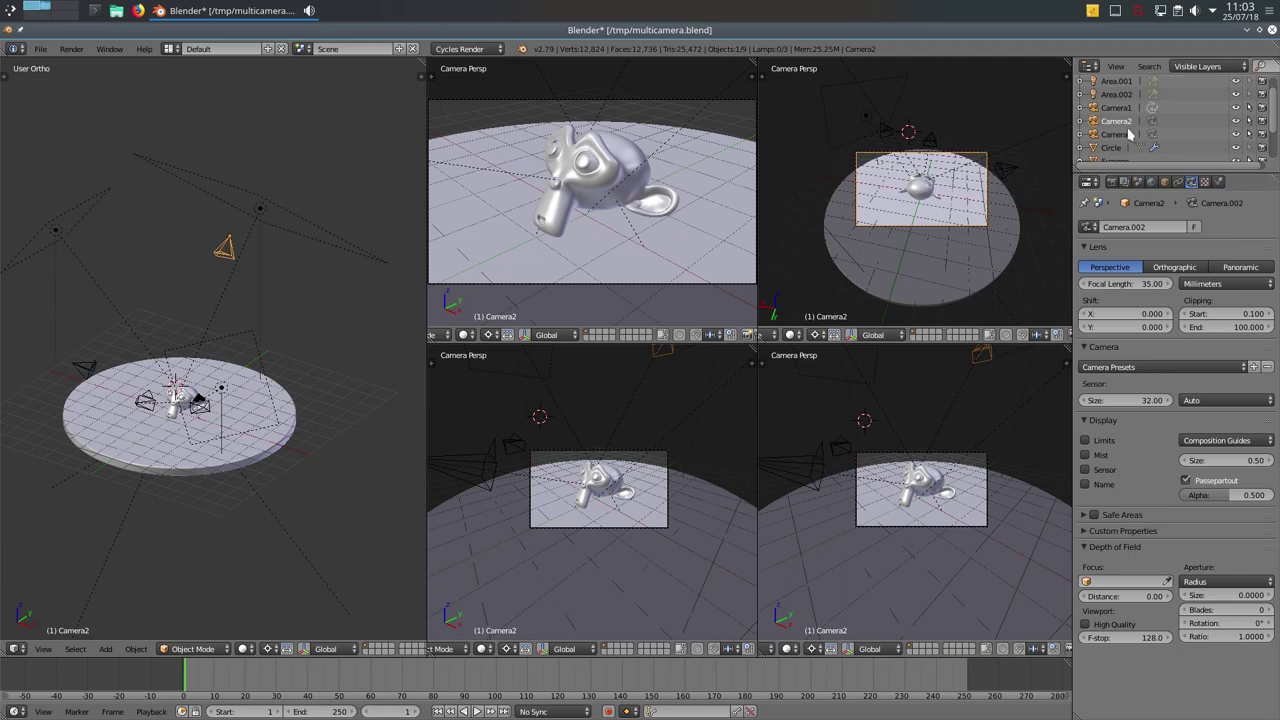
pyautogui.click(1128, 134)
pyautogui.press('ctrl+KP_0')
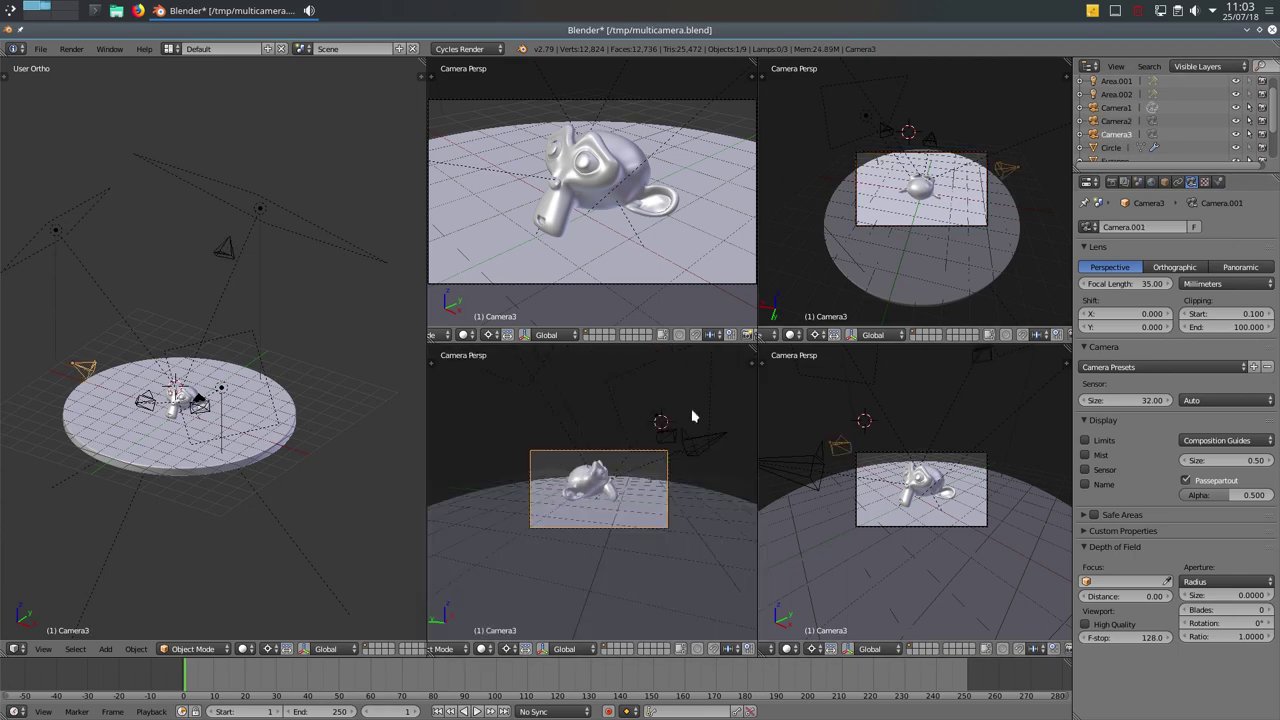
pyautogui.scroll(-3, 1130, 120)
pyautogui.click(1129, 153)
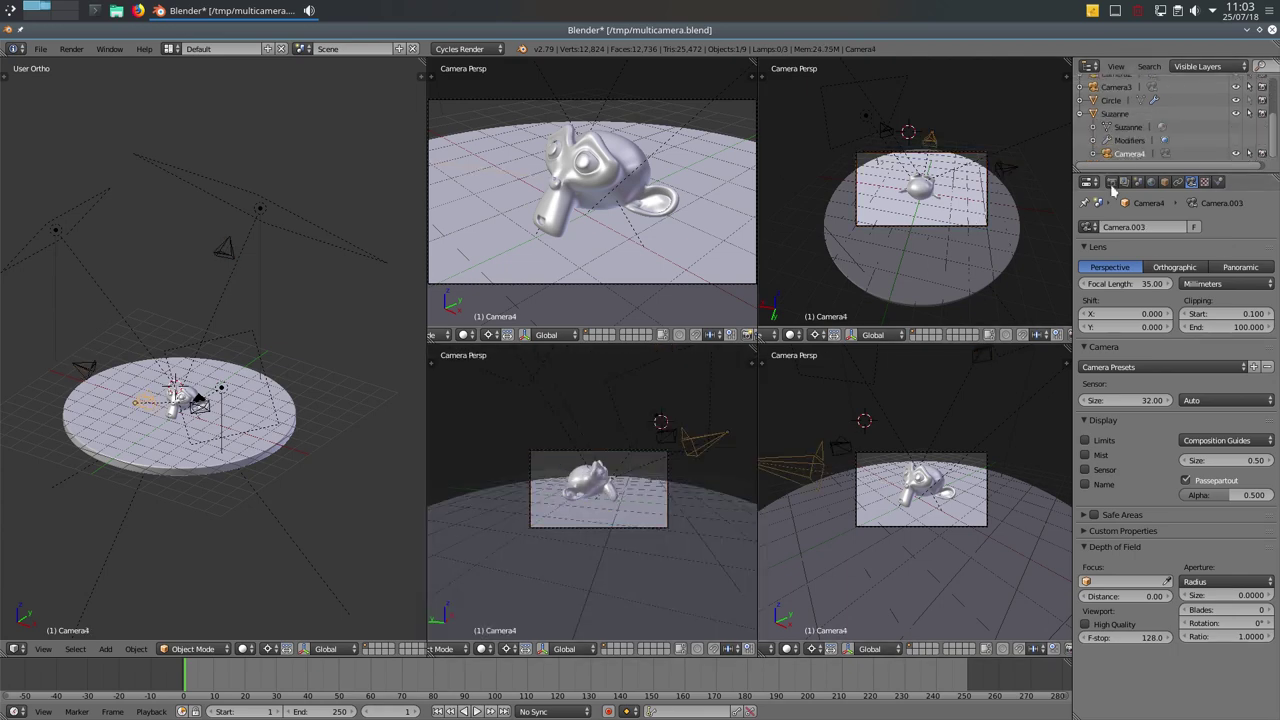
pyautogui.press('ctrl+KP_0')
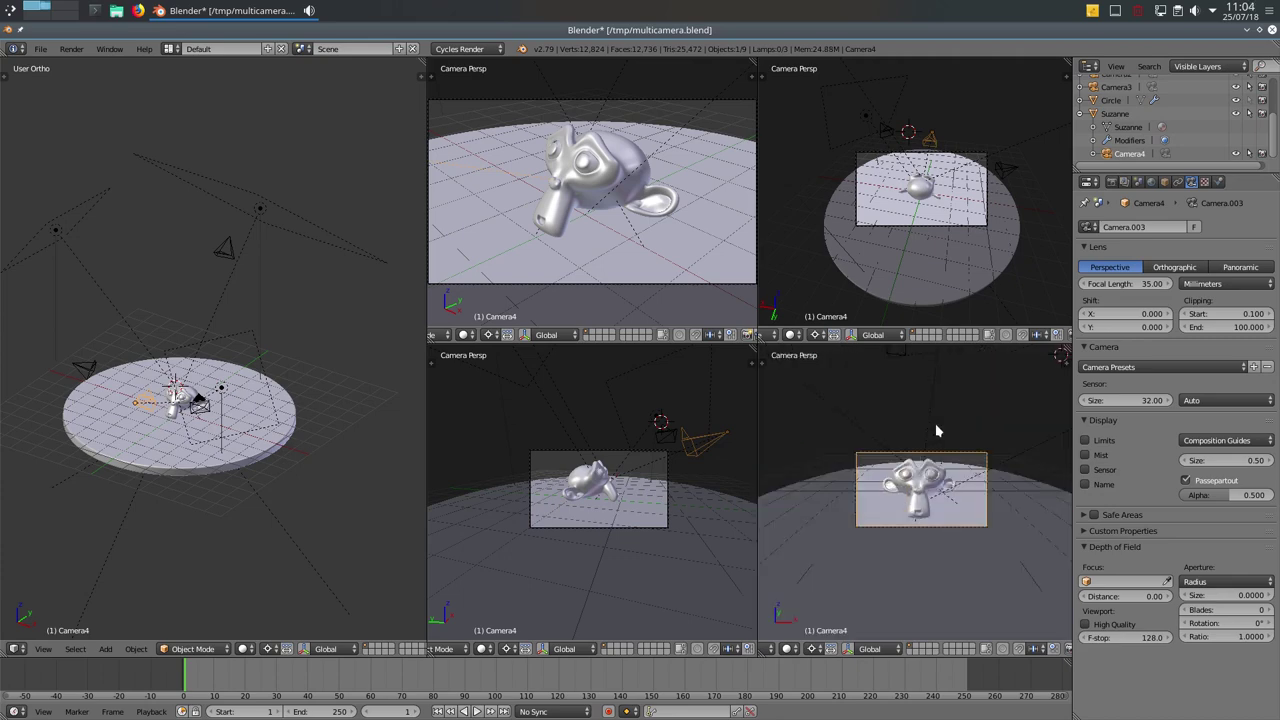
pyautogui.press('Home')
pyautogui.press('Home')
pyautogui.press('Home')
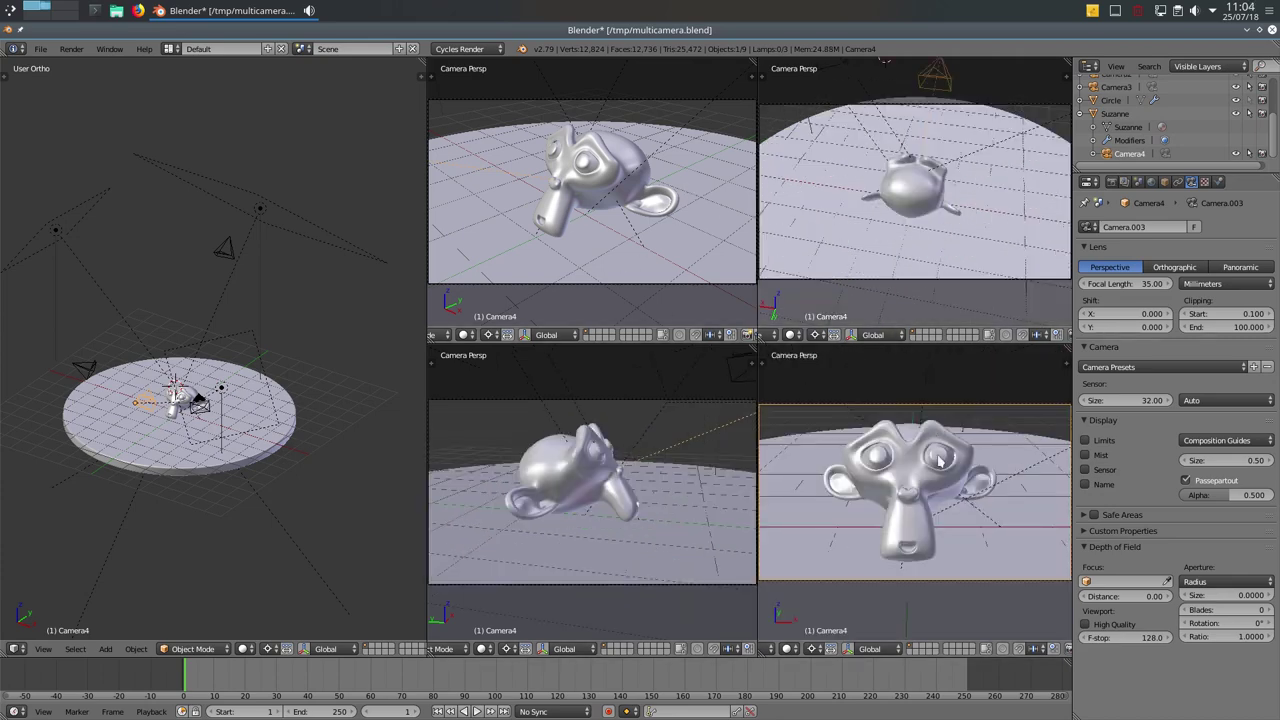
# - Select Suzanne in the left overview while zooming around it
pyautogui.scroll(2, 222, 428)
pyautogui.scroll(3, 215, 426)
pyautogui.rightClick(210, 424)
pyautogui.scroll(-2, 212, 426)
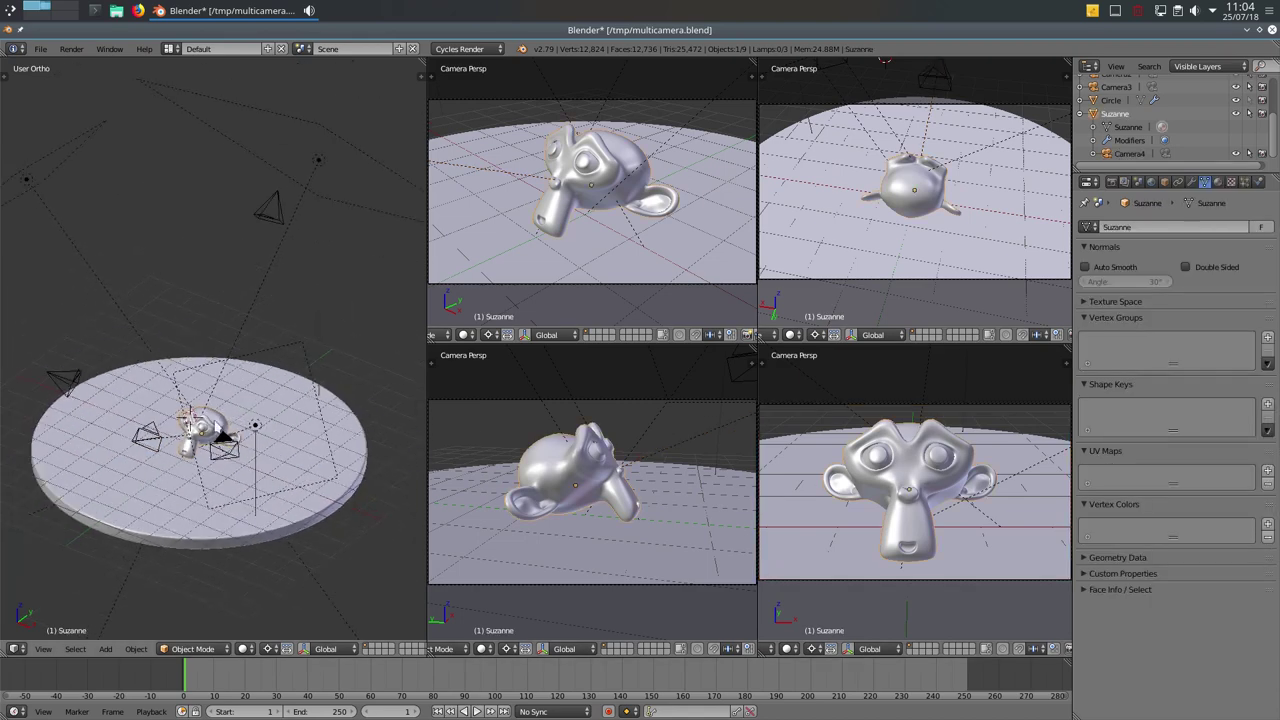
pyautogui.scroll(-2, 225, 430)
pyautogui.scroll(-1, 240, 435)
# - Cancel a move of Suzanne so it stays at the disc centre, then orbit and zoom the overview
pyautogui.press('g')
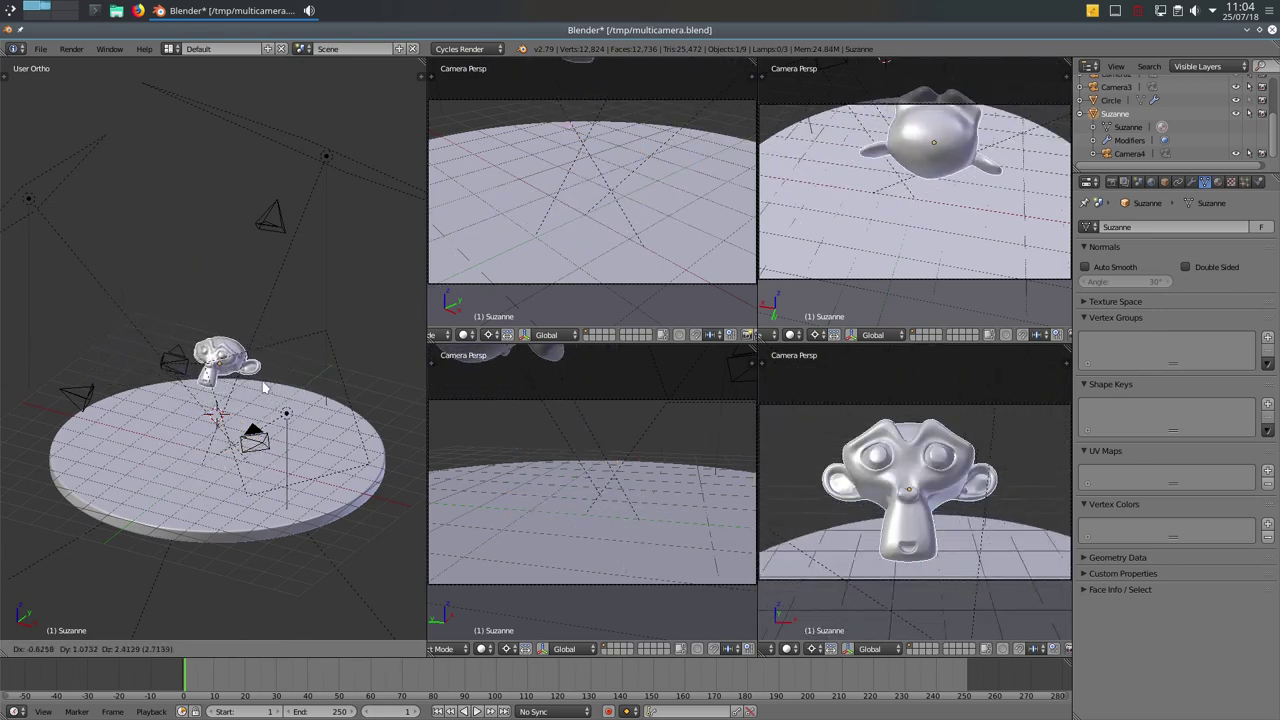
pyautogui.press('Escape')
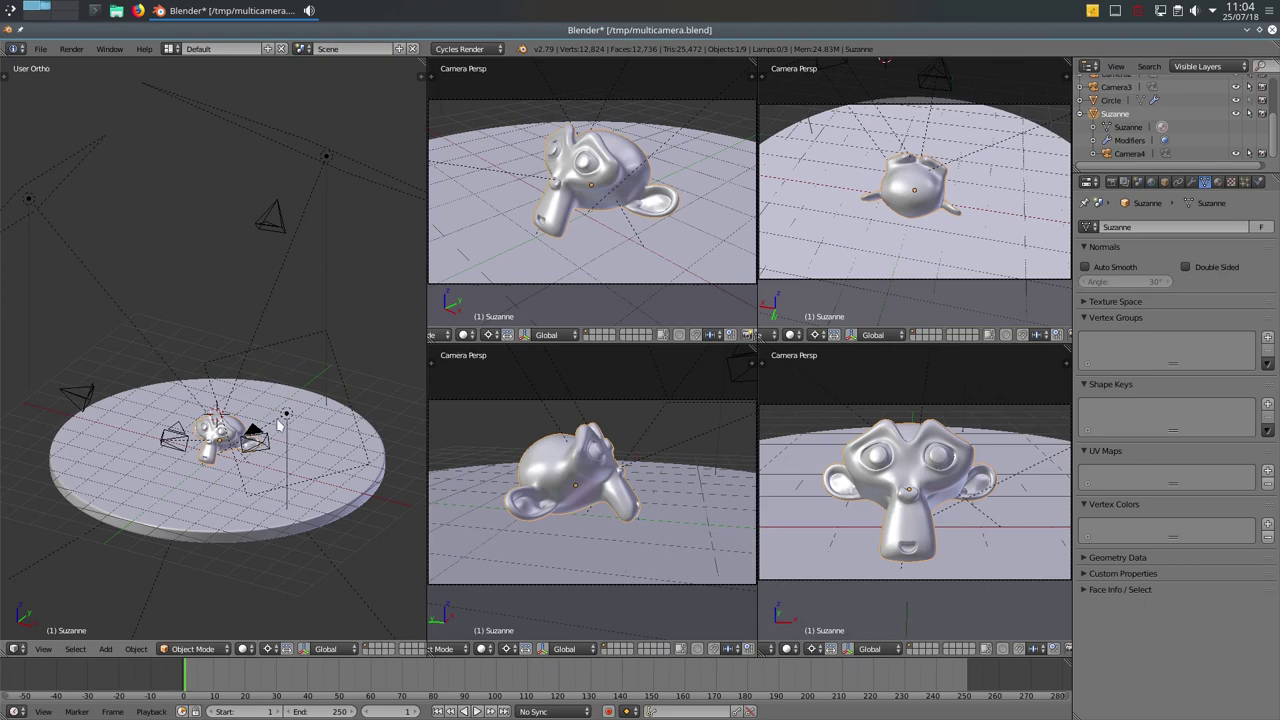
pyautogui.moveTo(280, 425); pyautogui.dragTo(284, 435, button='middle')
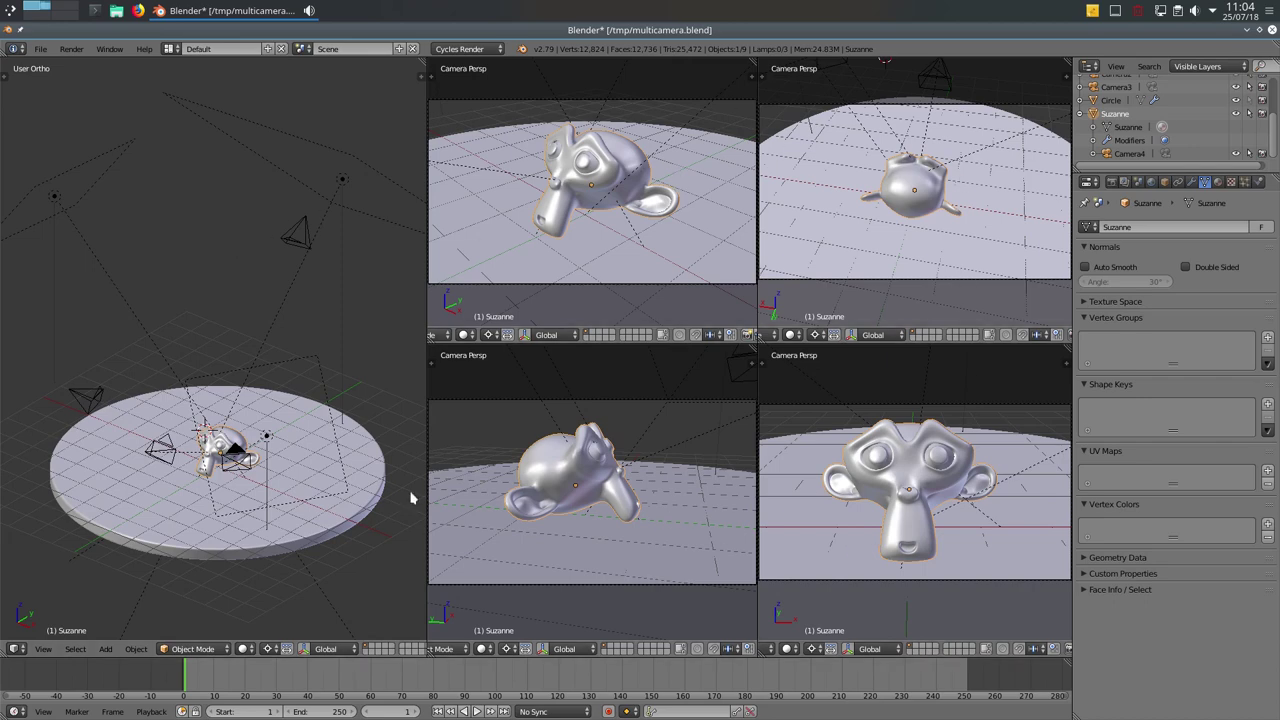
pyautogui.scroll(4, 210, 483)
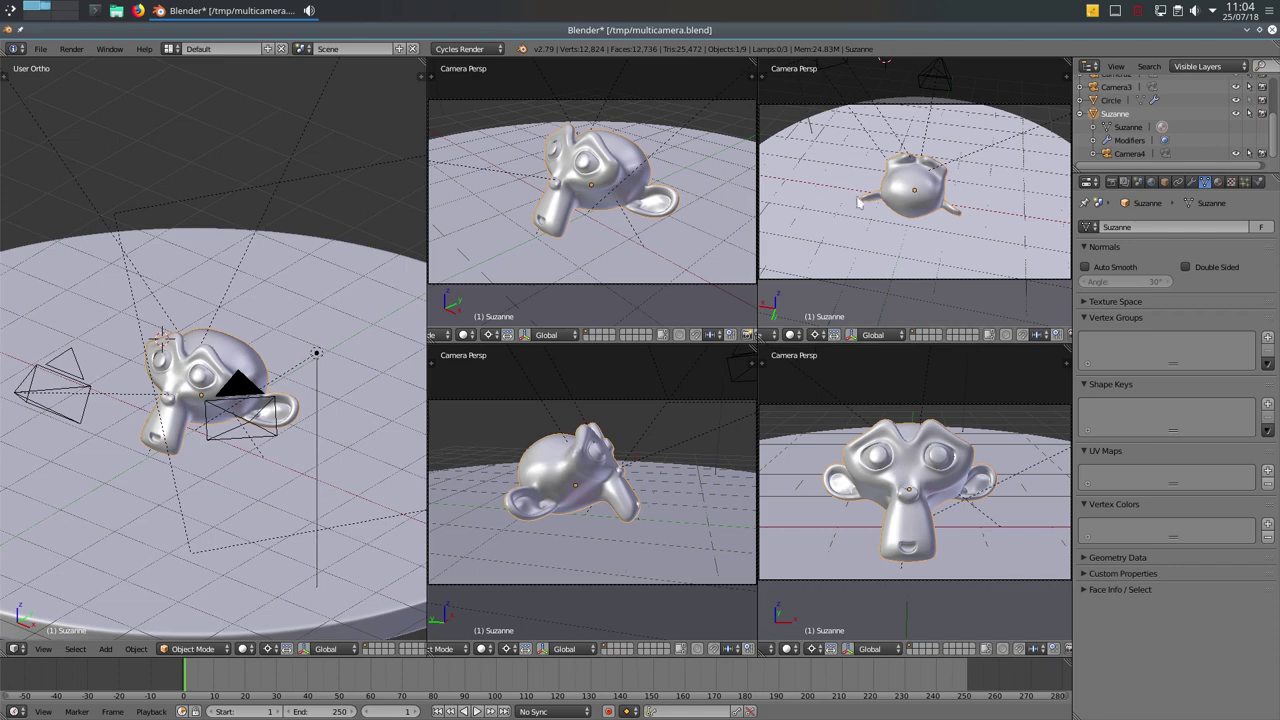
# - Switch the overhead and front camera views to live Cycles rendered shading
pyautogui.hotkey('shift', 'z')
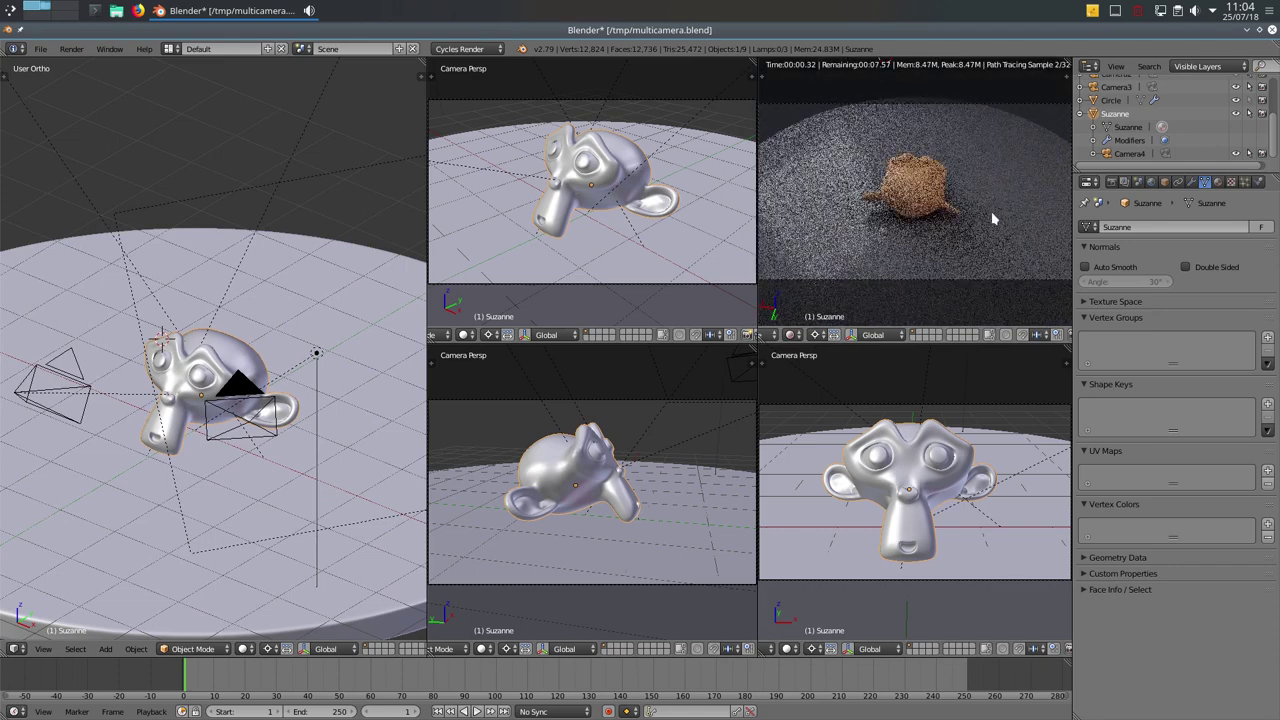
pyautogui.click(791, 649)
pyautogui.click(826, 578)
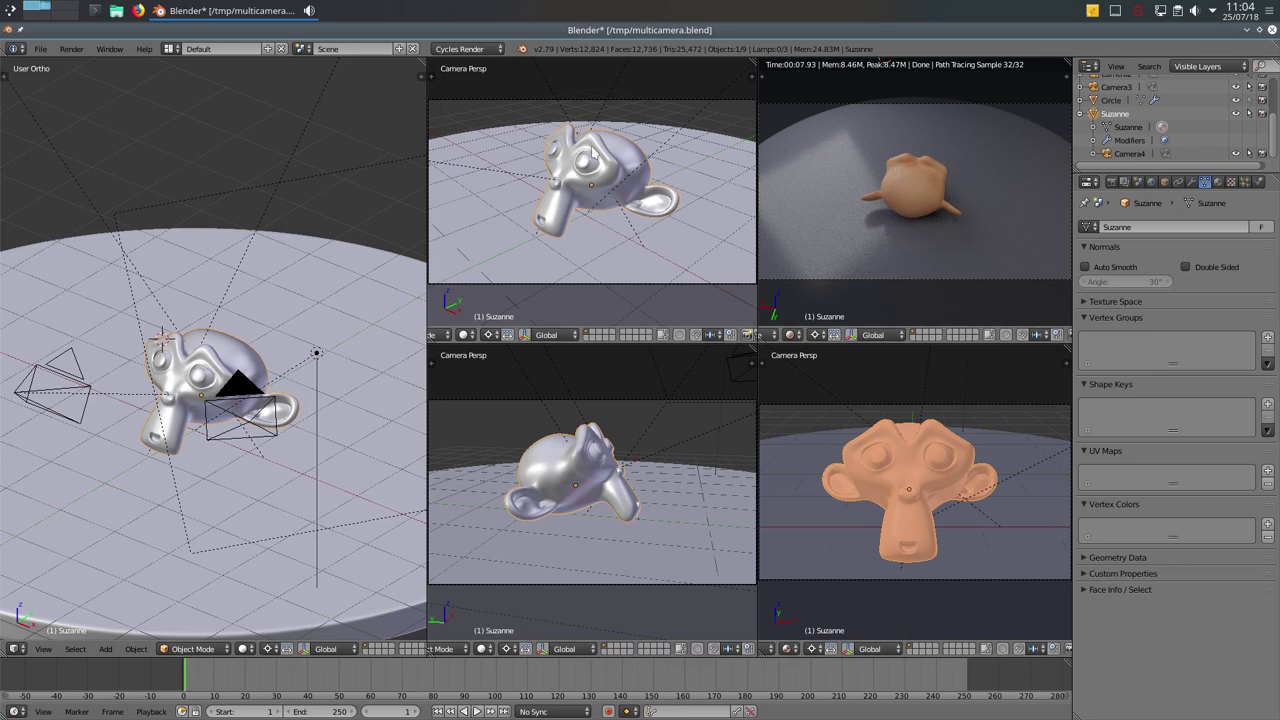
pyautogui.click(110, 50)
# - Detach the high front-left, overhead, side-angle and front camera views into separate floating windows
pyautogui.moveTo(753, 61)
pyautogui.keyDown('shift'); pyautogui.mouseDown()
pyautogui.moveTo(677, 105)
pyautogui.moveTo(286, 80)
pyautogui.mouseUp(); pyautogui.keyUp('shift')
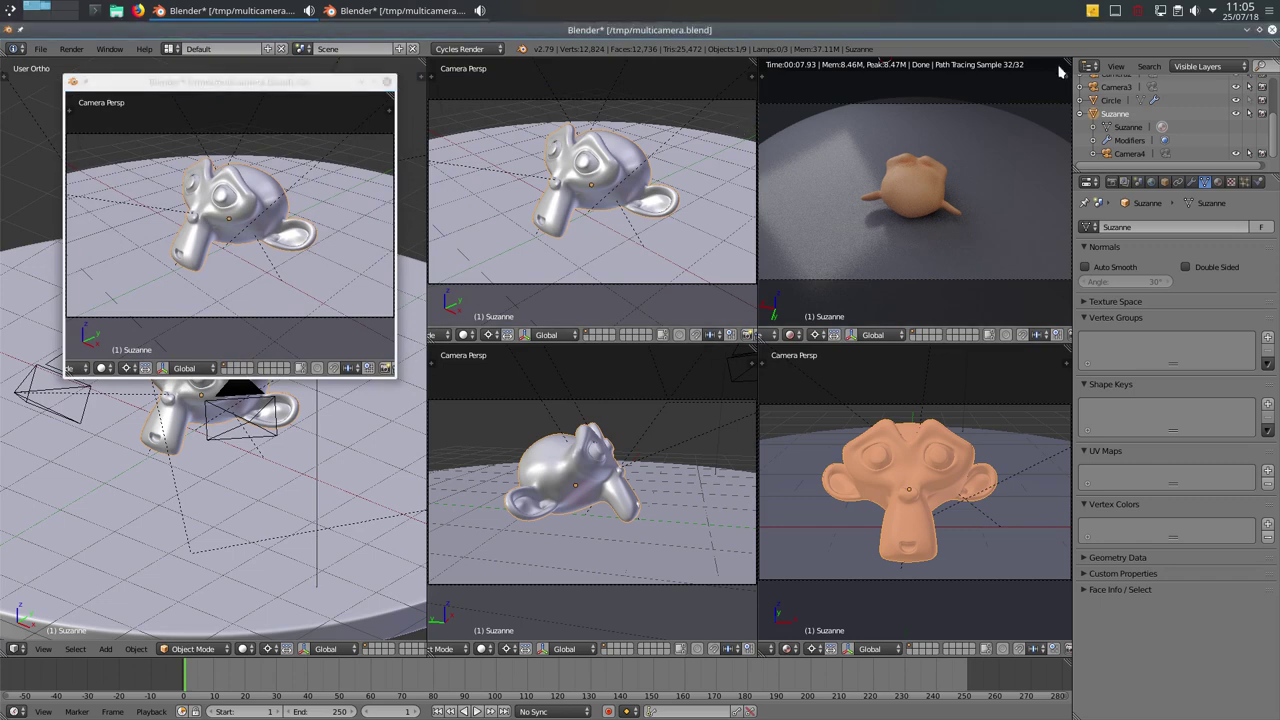
pyautogui.moveTo(1071, 58)
pyautogui.keyDown('shift'); pyautogui.mouseDown()
pyautogui.moveTo(913, 95)
pyautogui.moveTo(582, 63)
pyautogui.mouseUp(); pyautogui.keyUp('shift')
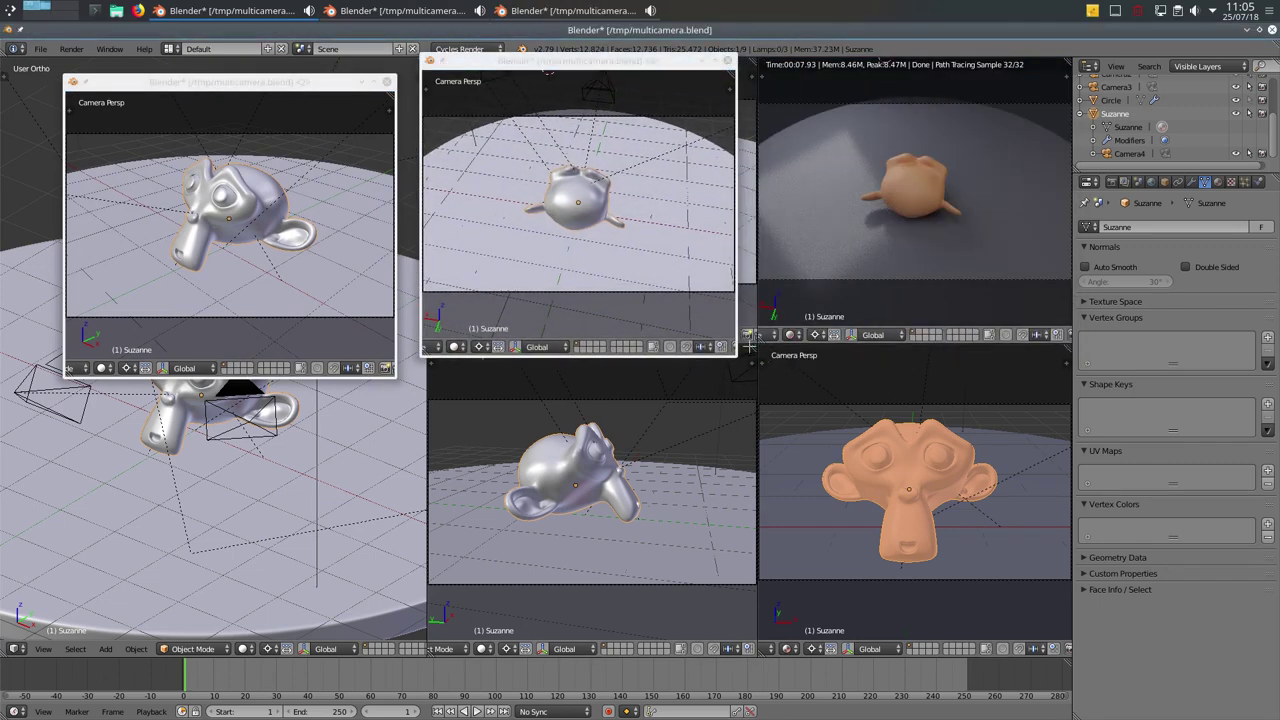
pyautogui.moveTo(753, 347); pyautogui.dragTo(603, 399)
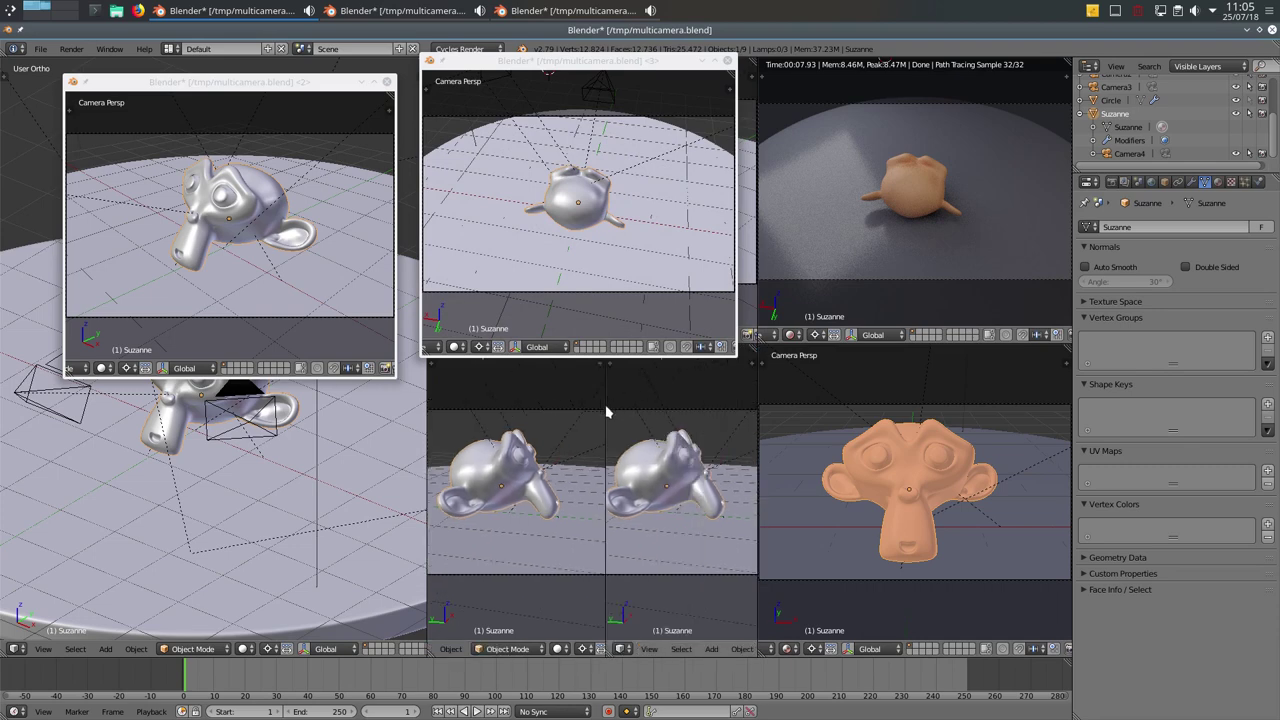
pyautogui.click(607, 411)
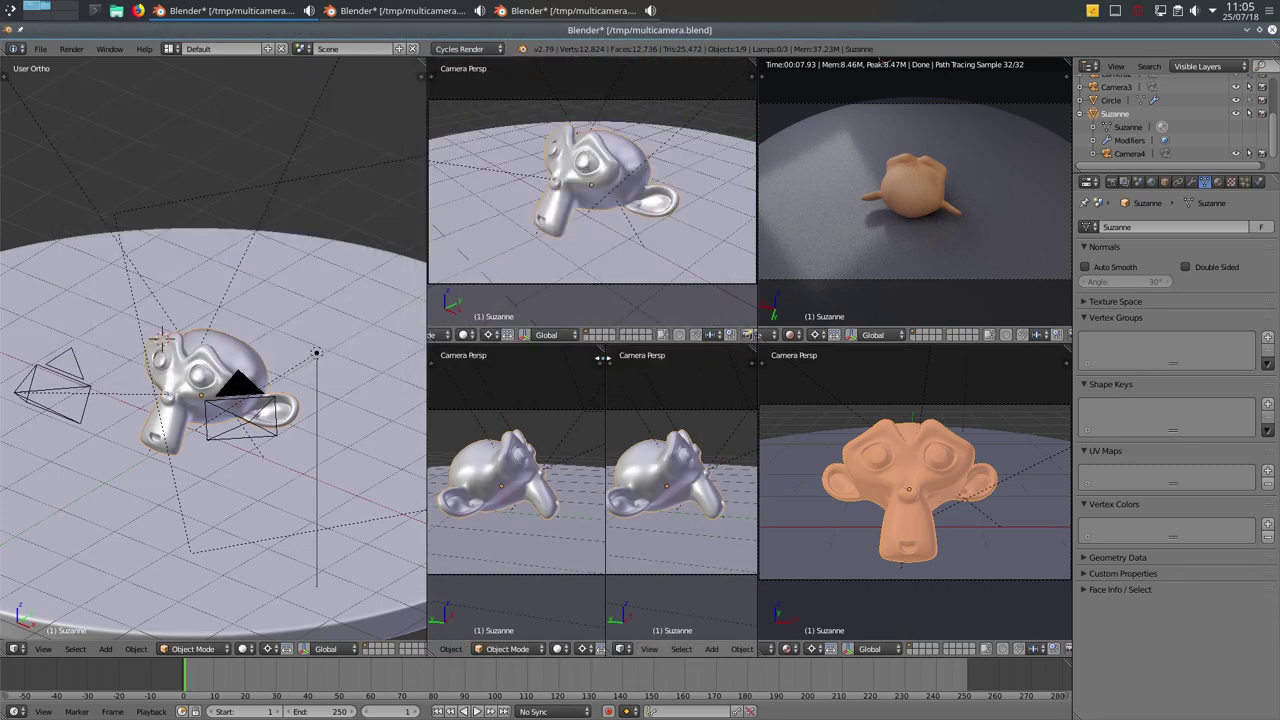
pyautogui.moveTo(602, 350)
pyautogui.mouseDown()
pyautogui.moveTo(755, 360)
pyautogui.moveTo(600, 396)
pyautogui.mouseUp()
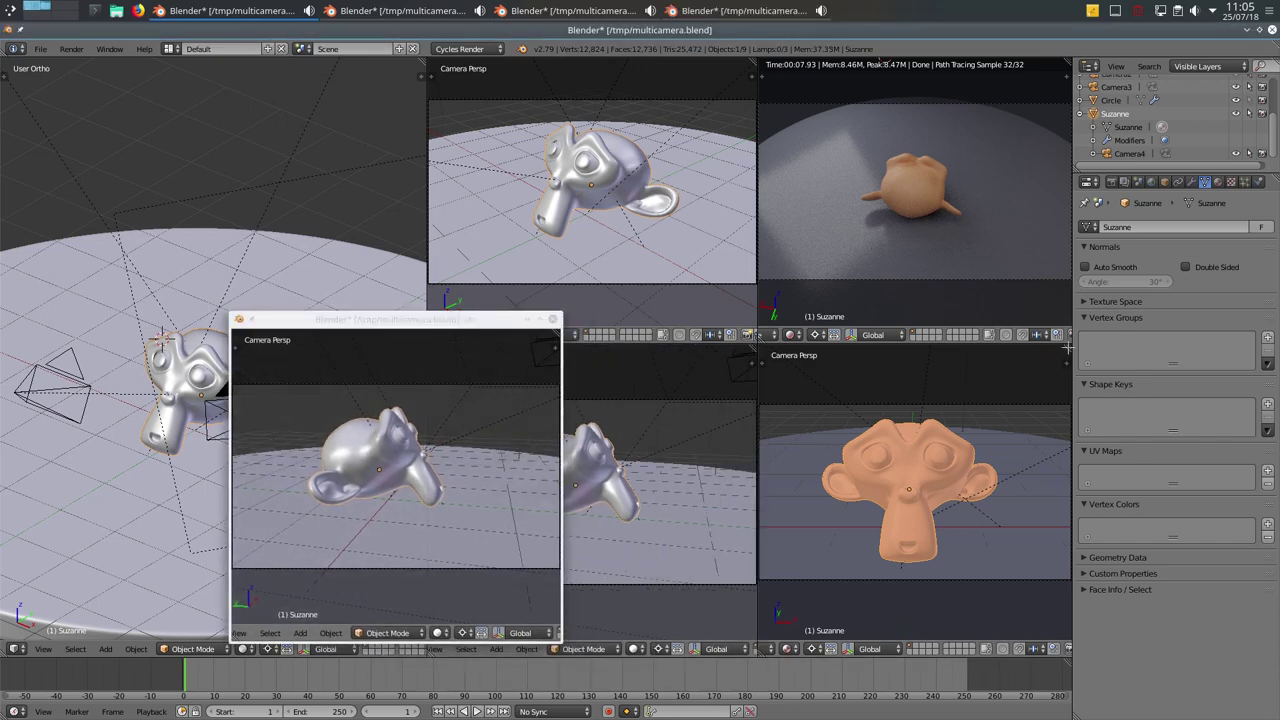
pyautogui.keyDown('shift'); pyautogui.moveTo(1068, 347); pyautogui.dragTo(943, 371); pyautogui.keyUp('shift')
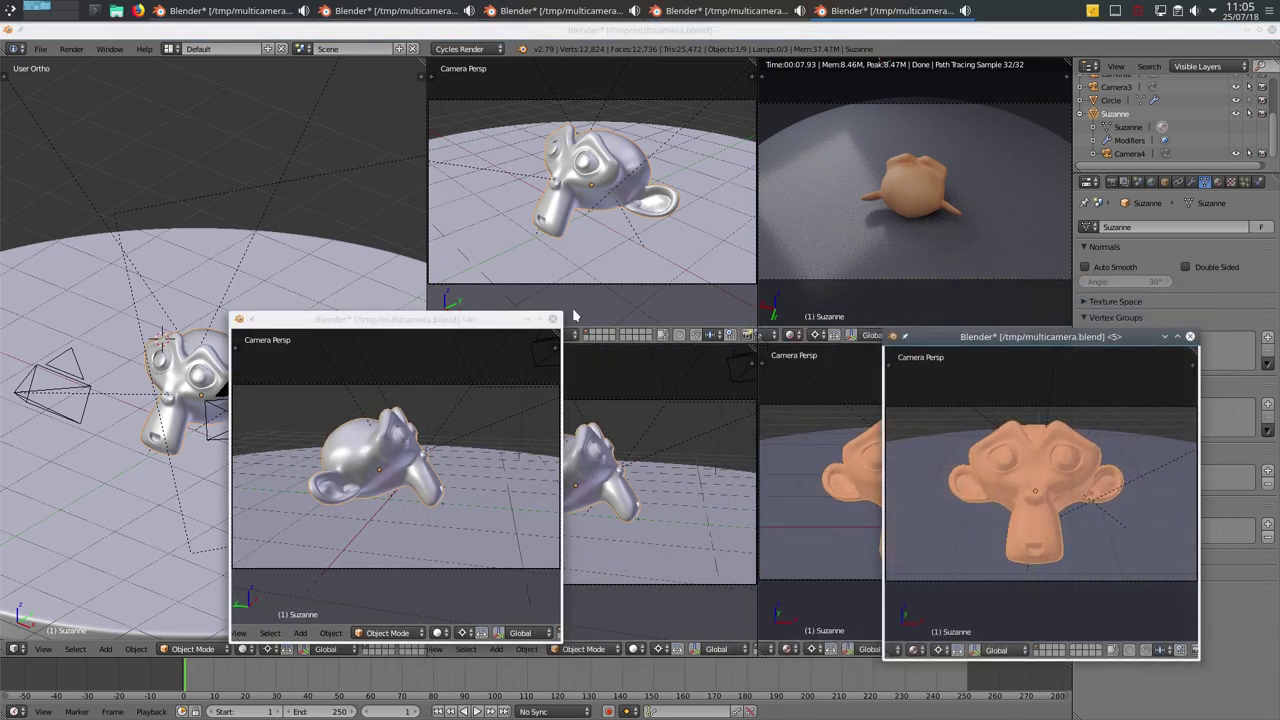
# - Rearrange the floating camera windows and enlarge the overhead camera window
pyautogui.moveTo(540, 319); pyautogui.dragTo(817, 367)
pyautogui.click(588, 15)
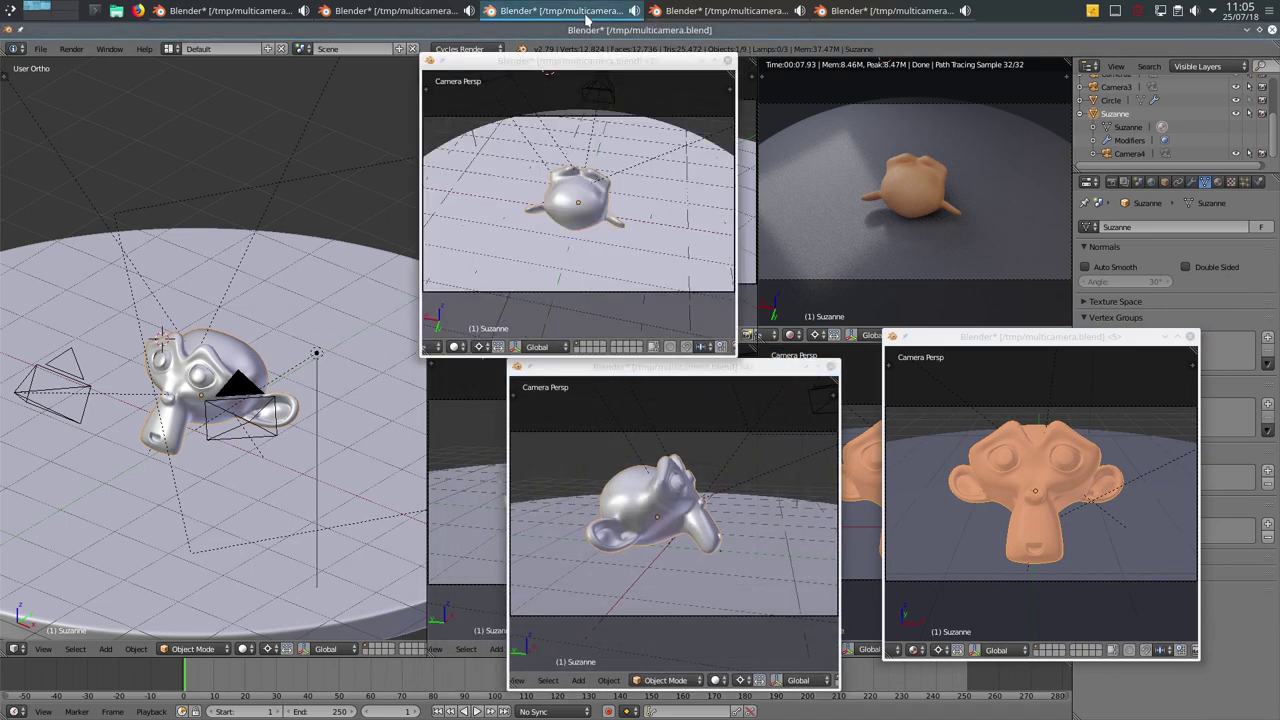
pyautogui.click(395, 11)
pyautogui.moveTo(583, 63); pyautogui.dragTo(633, 73)
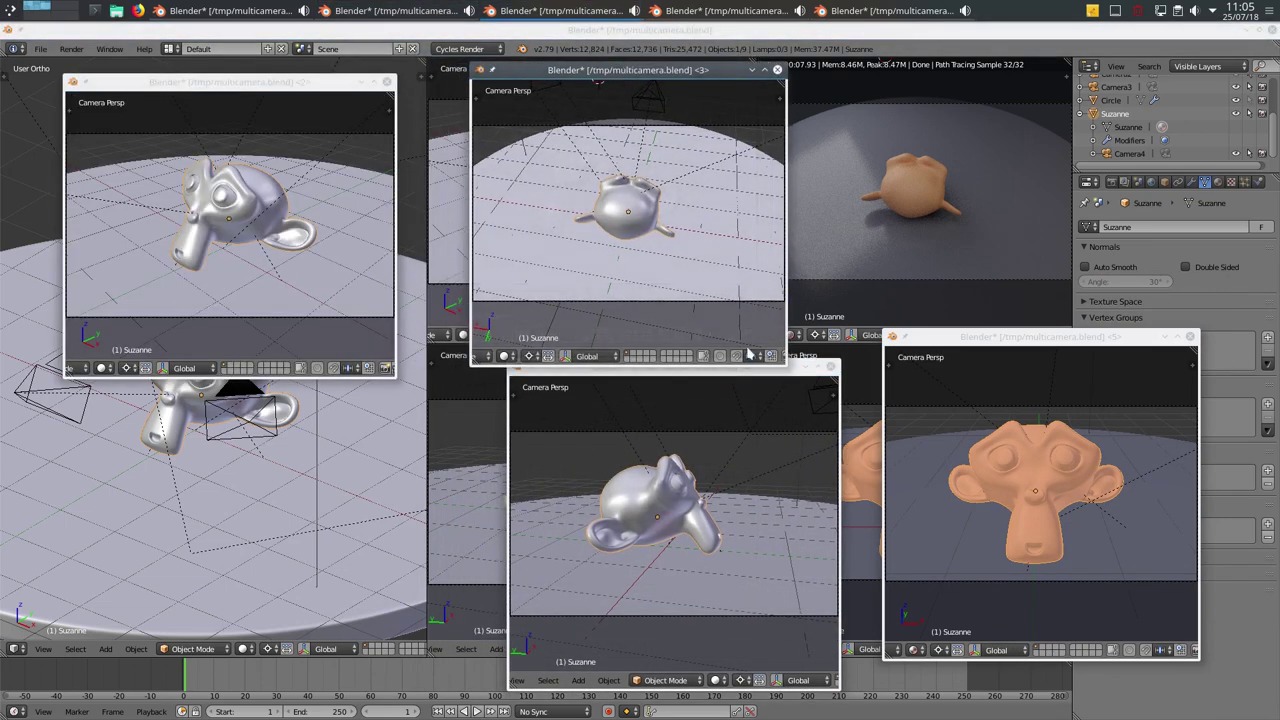
pyautogui.moveTo(765, 366); pyautogui.dragTo(607, 346)
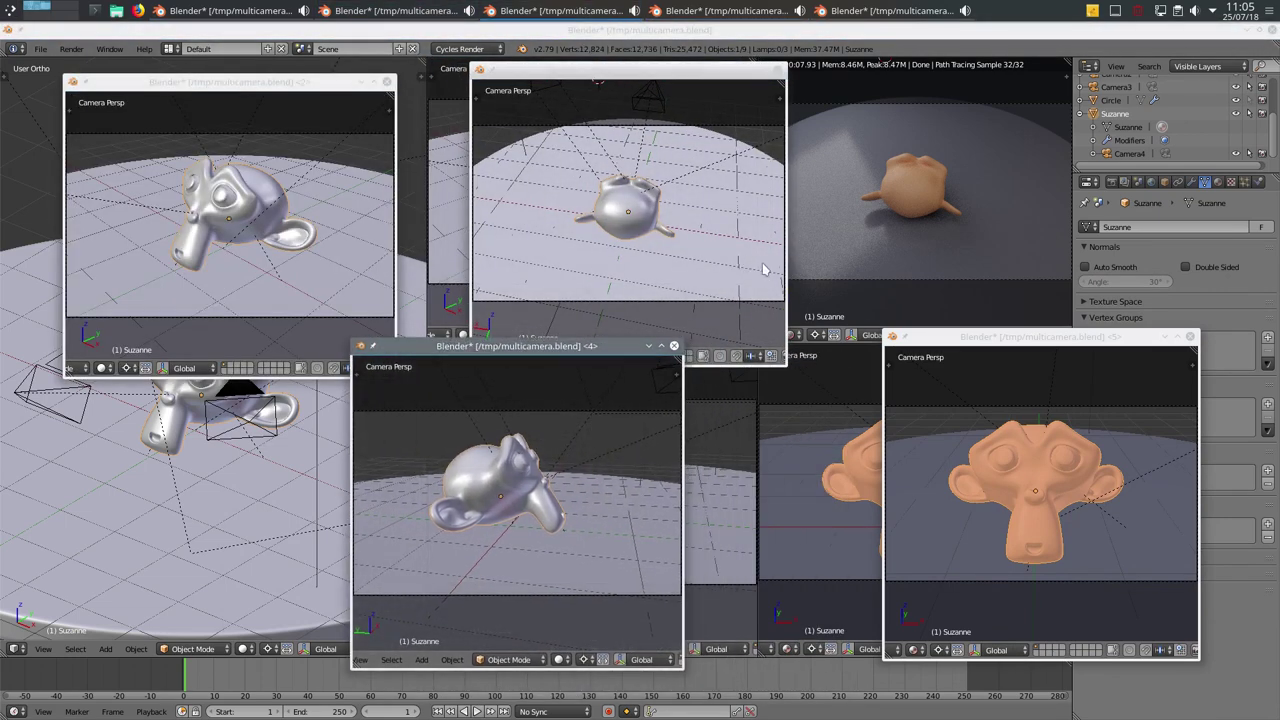
pyautogui.keyDown('alt'); pyautogui.moveTo(720, 282); pyautogui.dragTo(1068, 508, button='right'); pyautogui.keyUp('alt')
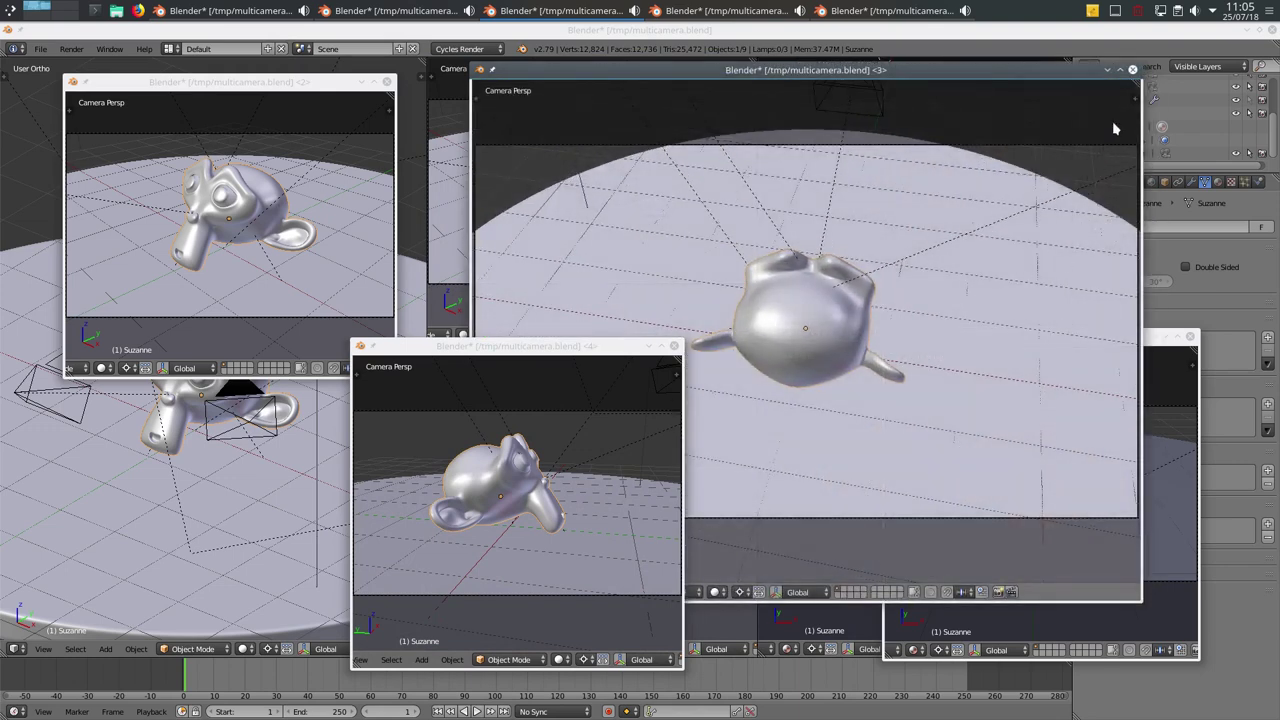
# - Split the overhead camera window and make the new half look through Camera1
pyautogui.moveTo(1133, 90); pyautogui.dragTo(757, 298)
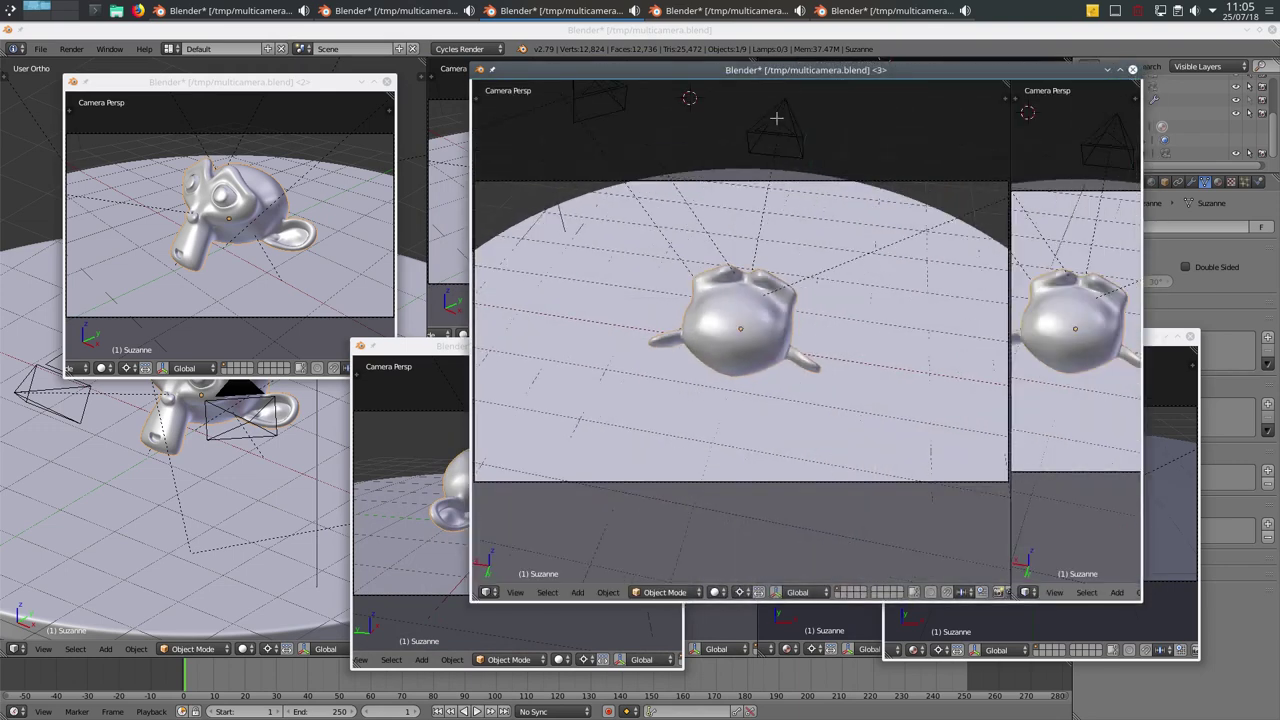
pyautogui.press('KP_0')
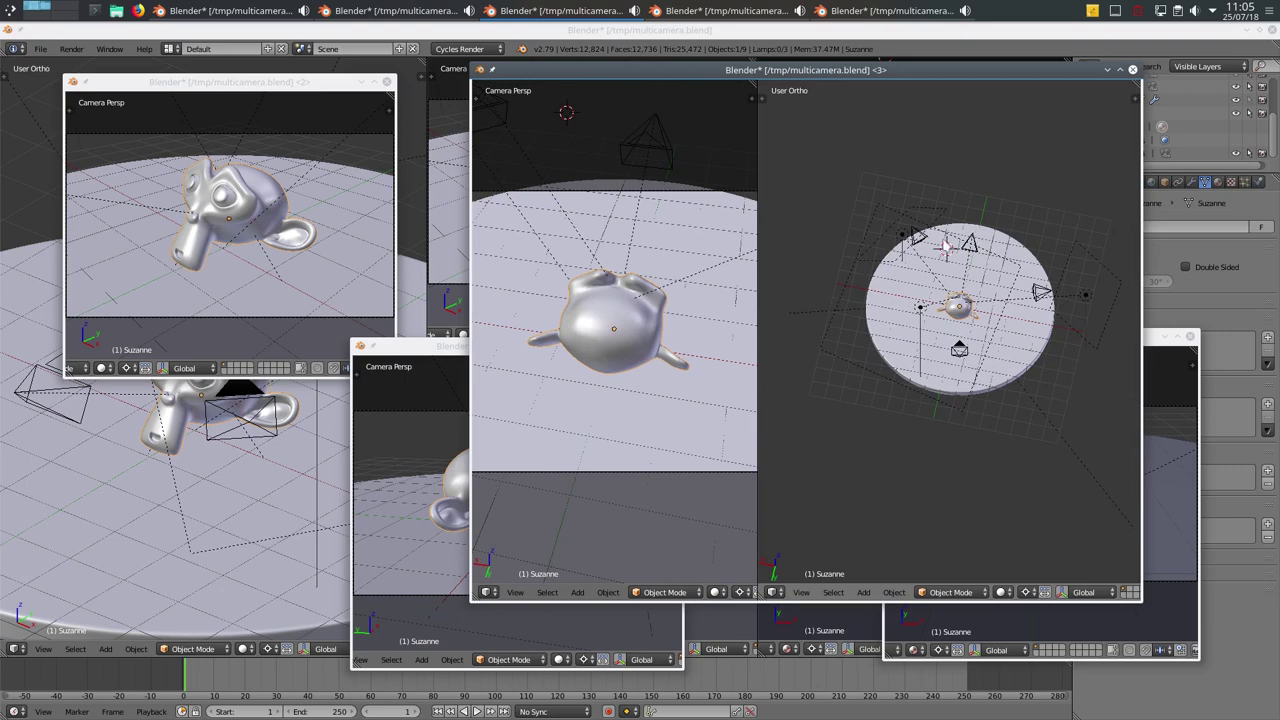
pyautogui.rightClick(928, 241)
pyautogui.press('ctrl+KP_0')
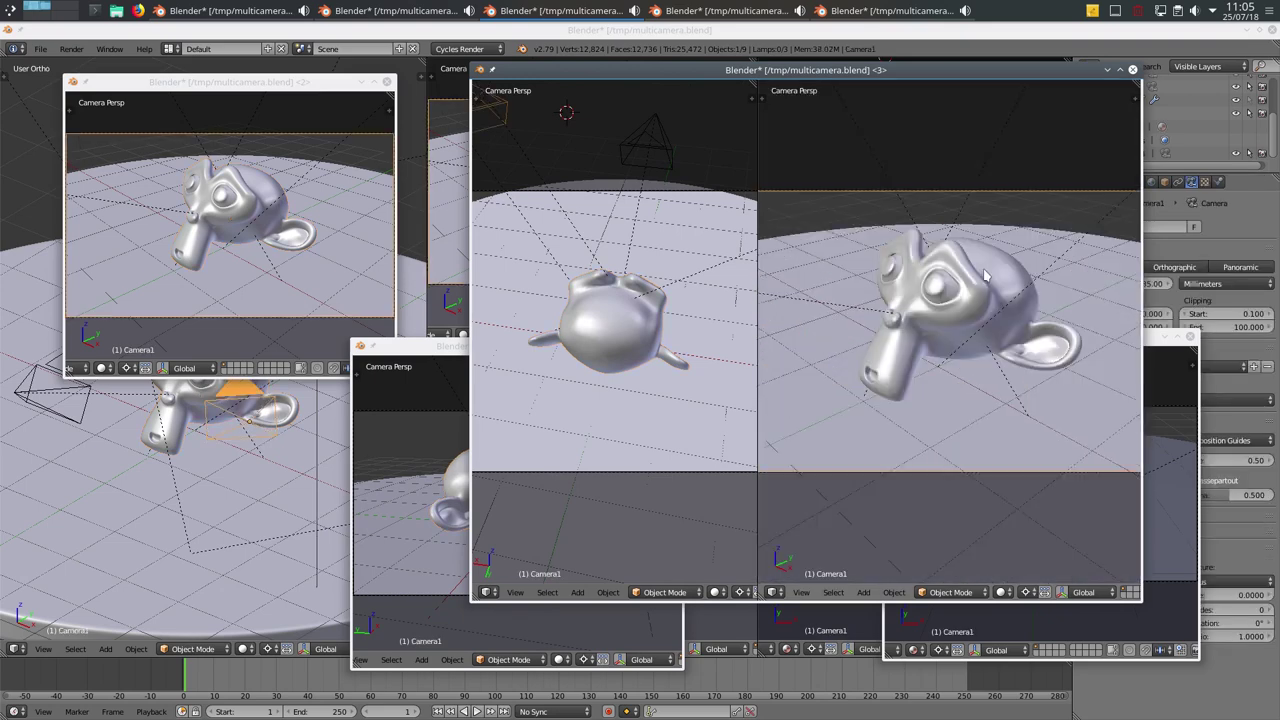
# - Reposition the split window and the side-angle camera window
pyautogui.moveTo(812, 70); pyautogui.dragTo(868, 68)
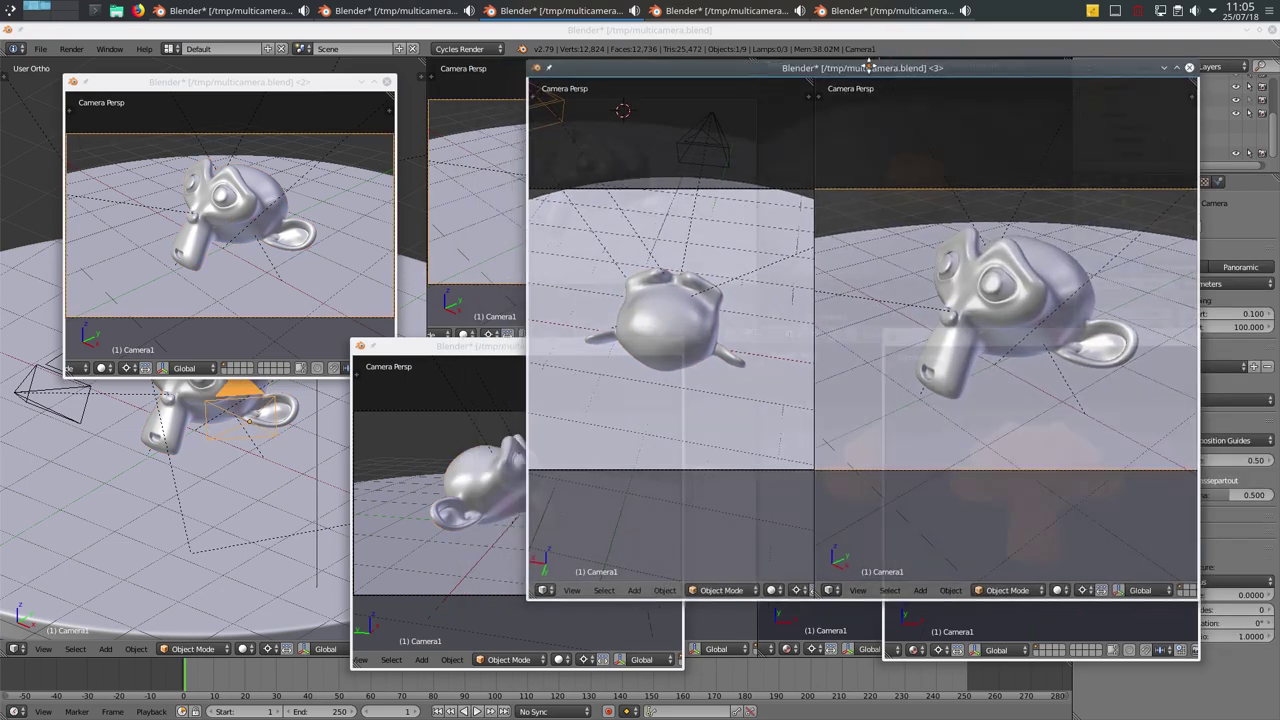
pyautogui.moveTo(496, 348); pyautogui.dragTo(446, 345)
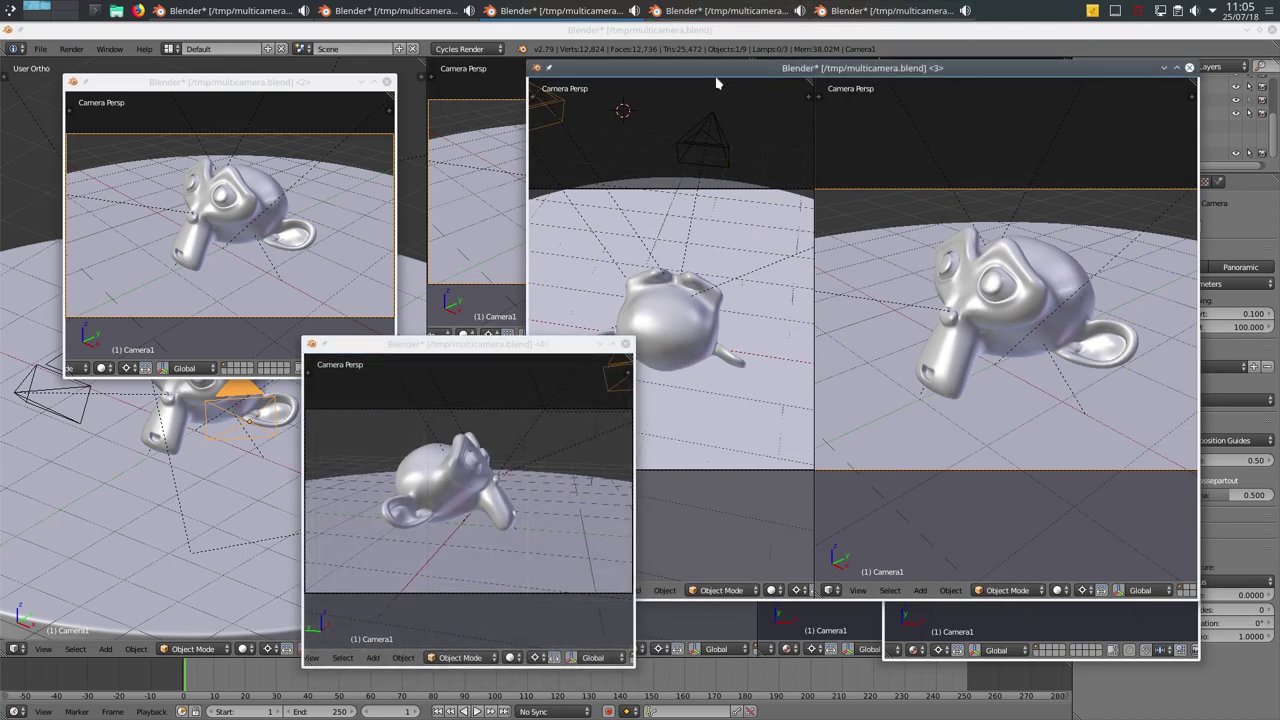
pyautogui.moveTo(716, 83); pyautogui.dragTo(724, 79)
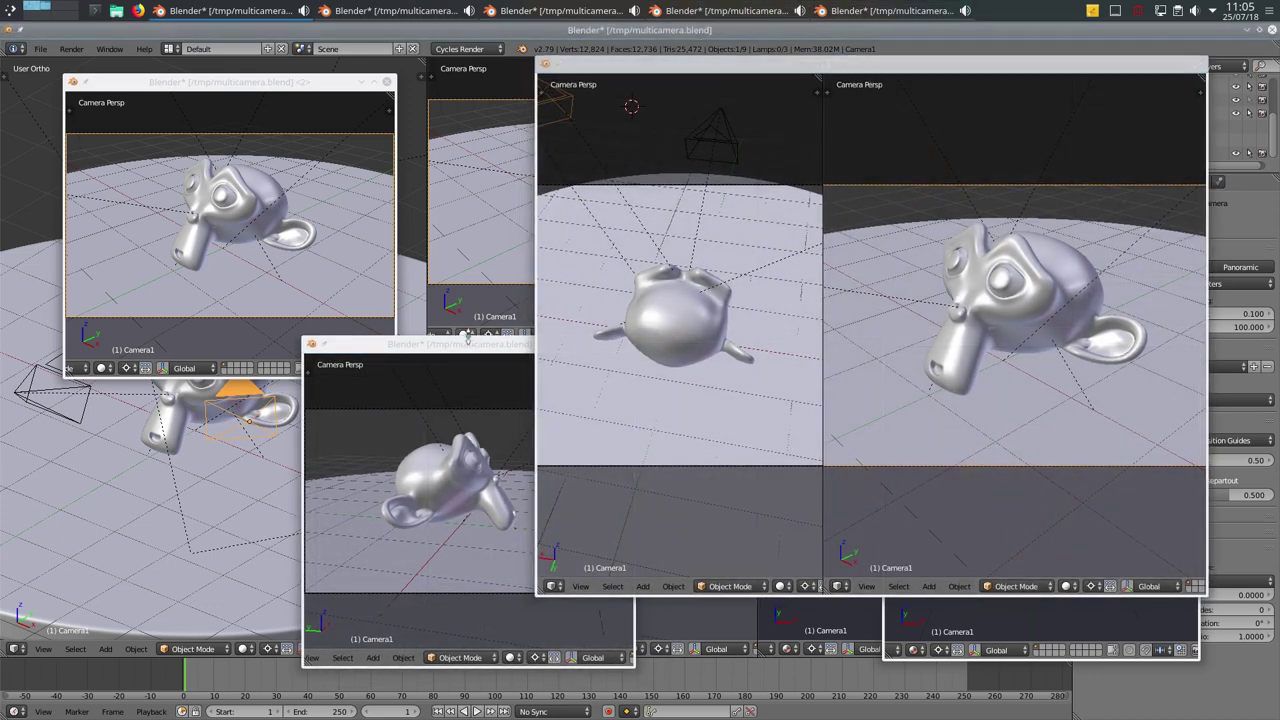
# - Show the side-angle camera window as a live Cycles render and move it up and right
pyautogui.click(447, 345)
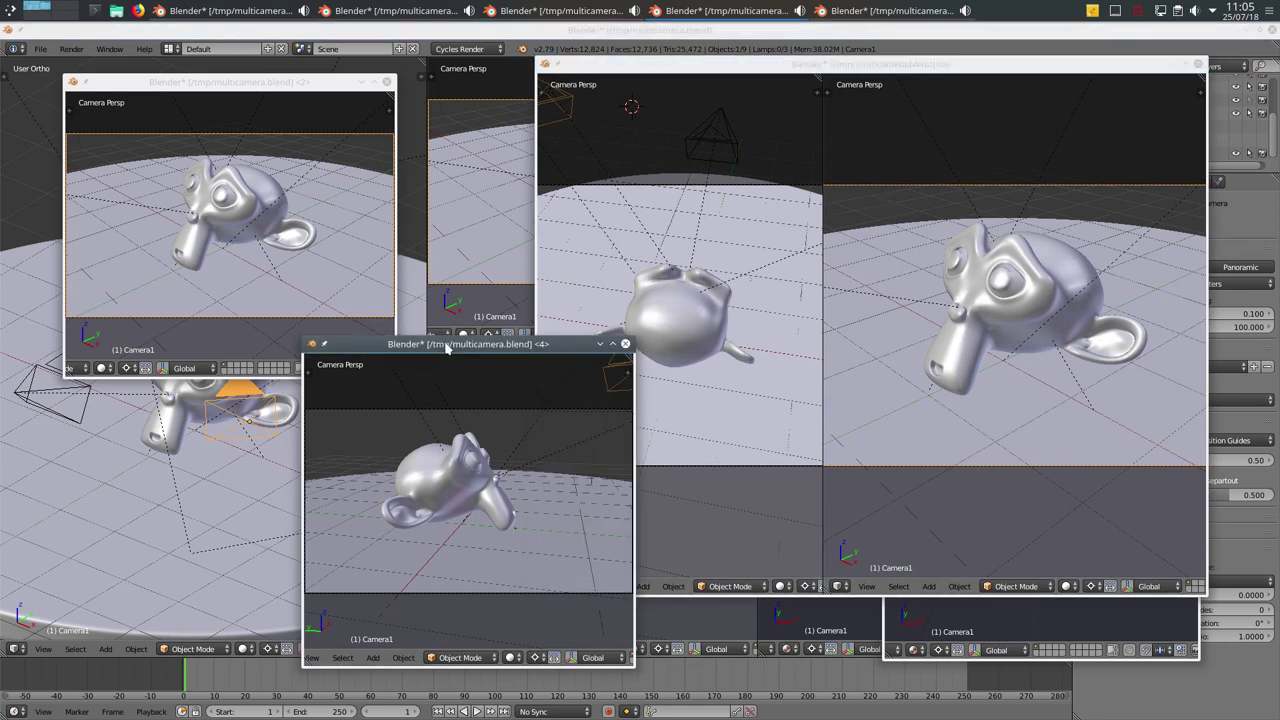
pyautogui.moveTo(447, 345); pyautogui.dragTo(459, 344)
pyautogui.hotkey('shift', 'z')
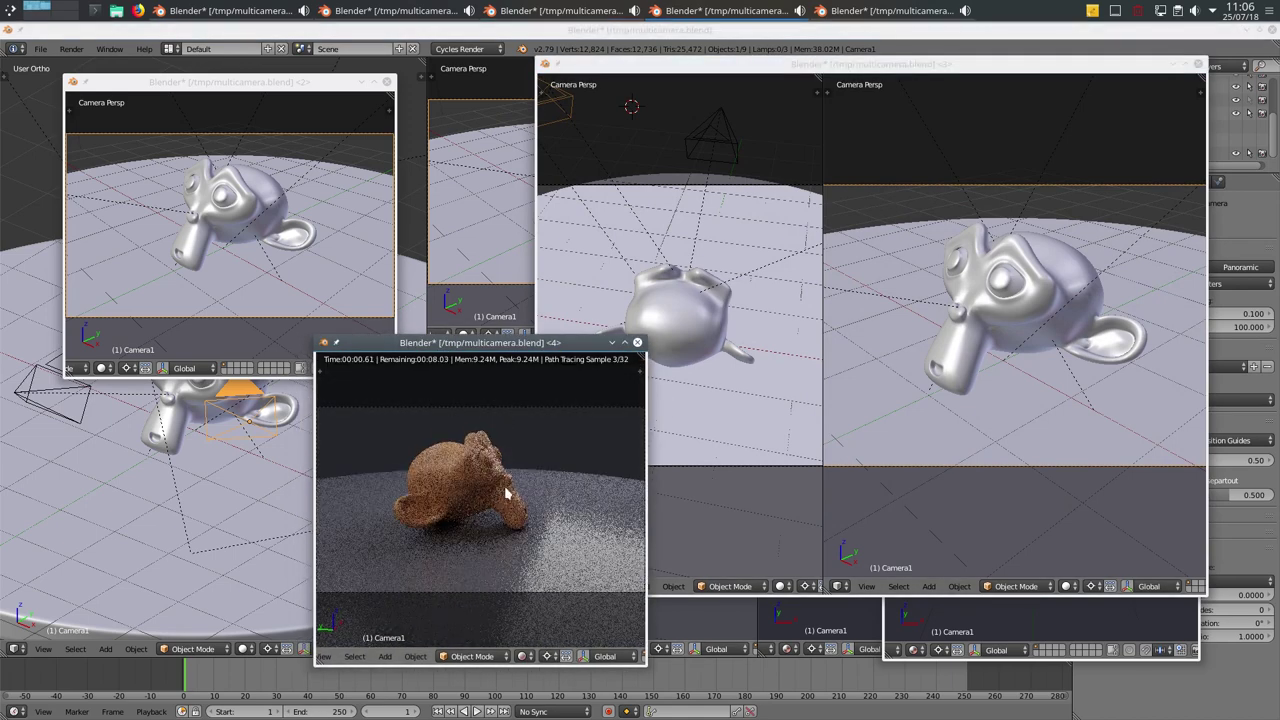
pyautogui.moveTo(518, 350); pyautogui.dragTo(676, 198)
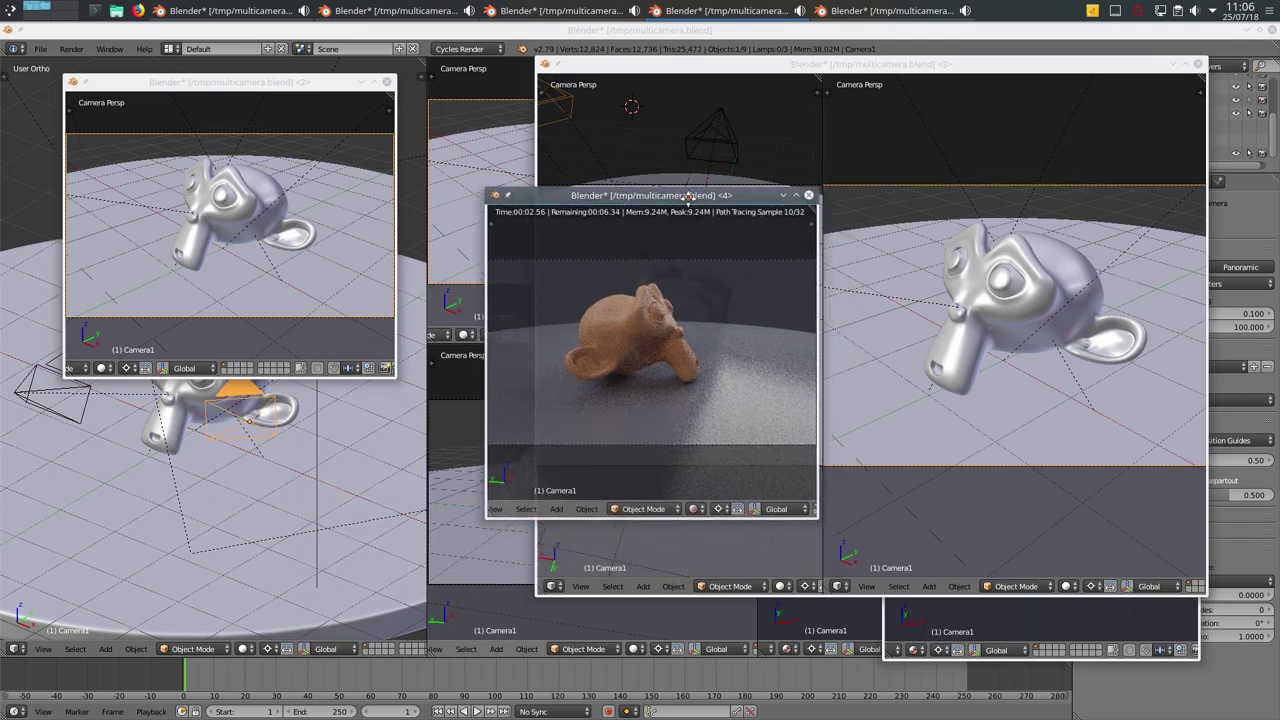